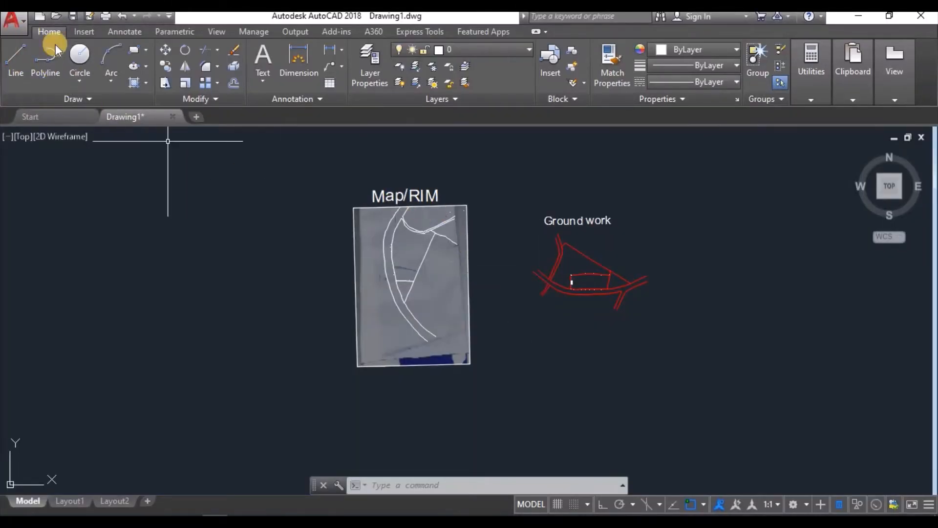
Draw a polyline along the ground work's upper diagonal boundary, from its upper-left corner to the junction with the plot's side line.
left_click(53, 58)
scroll(570, 251, "up", 2)
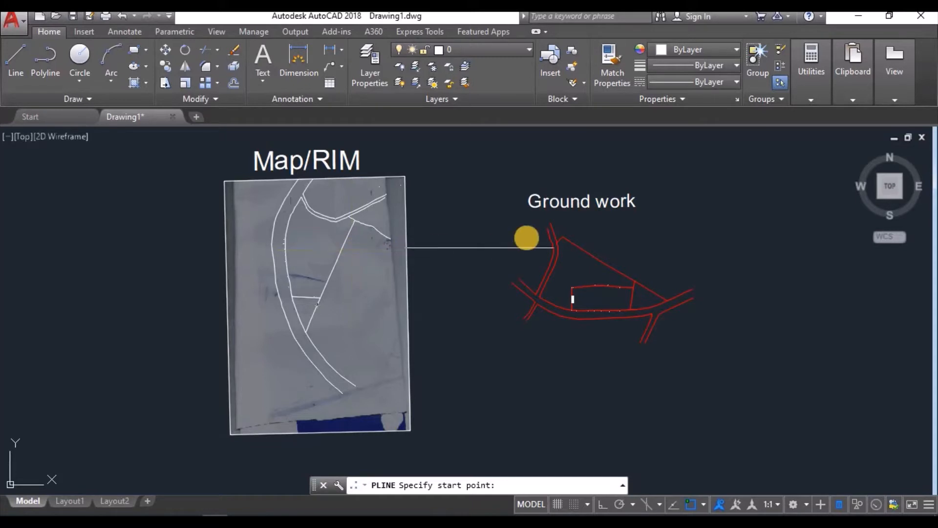
scroll(564, 241, "up", 4)
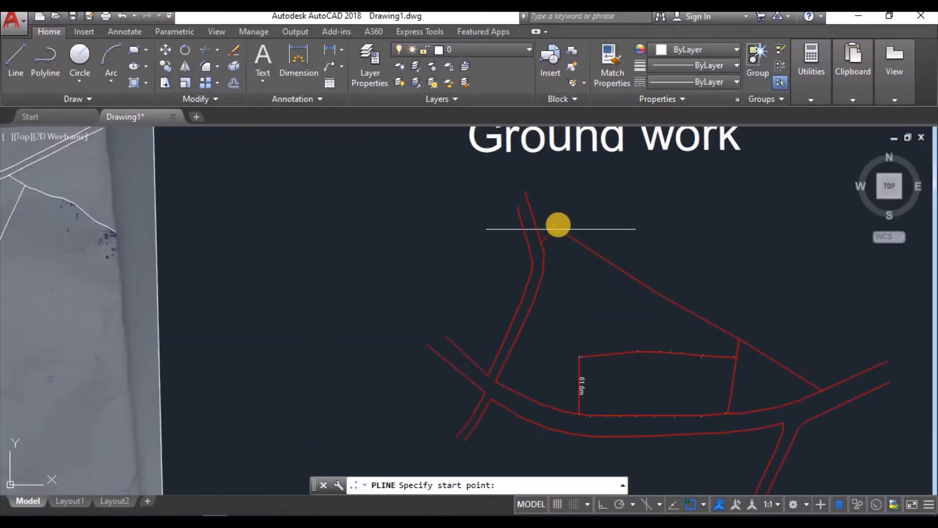
left_click(557, 228)
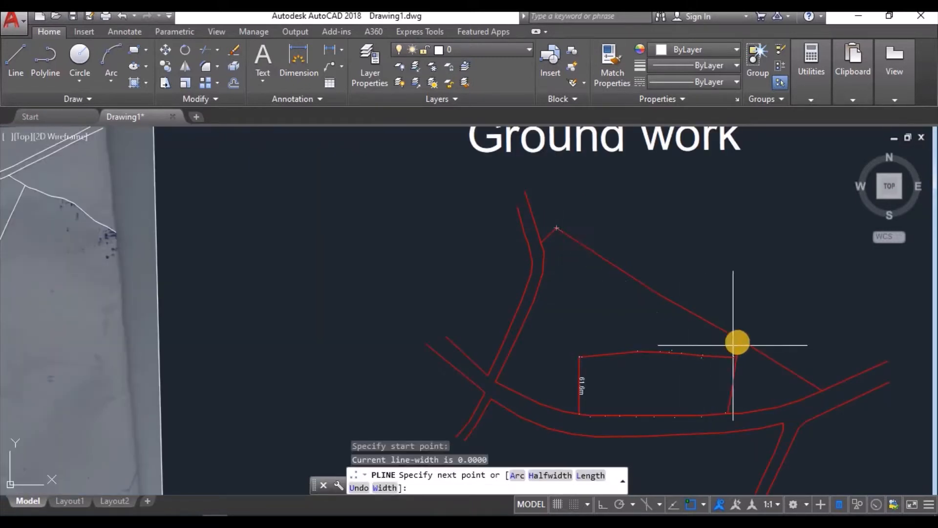
left_click(739, 339)
right_click(739, 340)
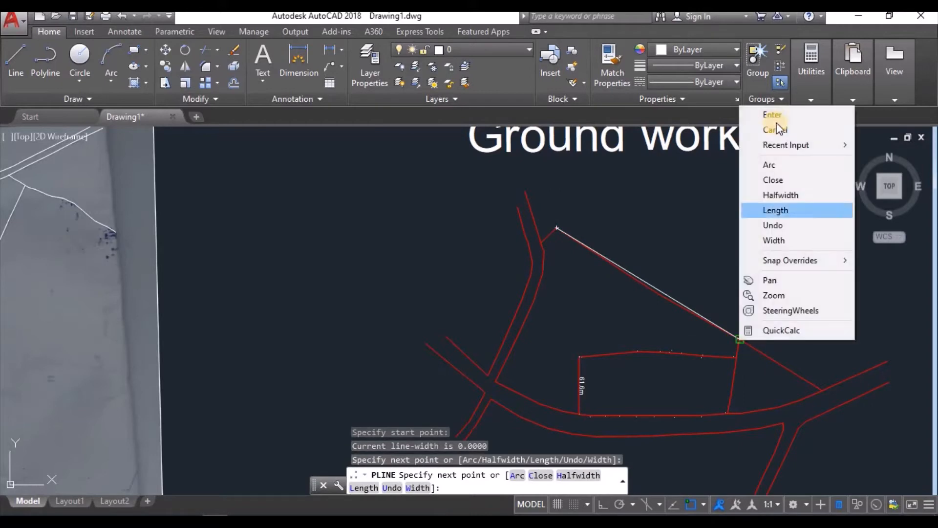
left_click(747, 182)
Move the new reference polyline into the empty area below the map.
left_click(670, 293)
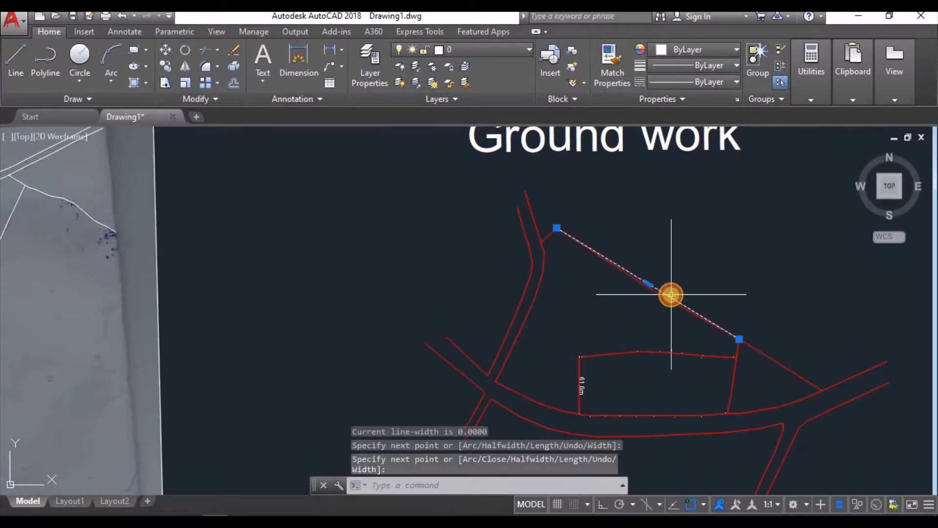
scroll(553, 153, "down", 3)
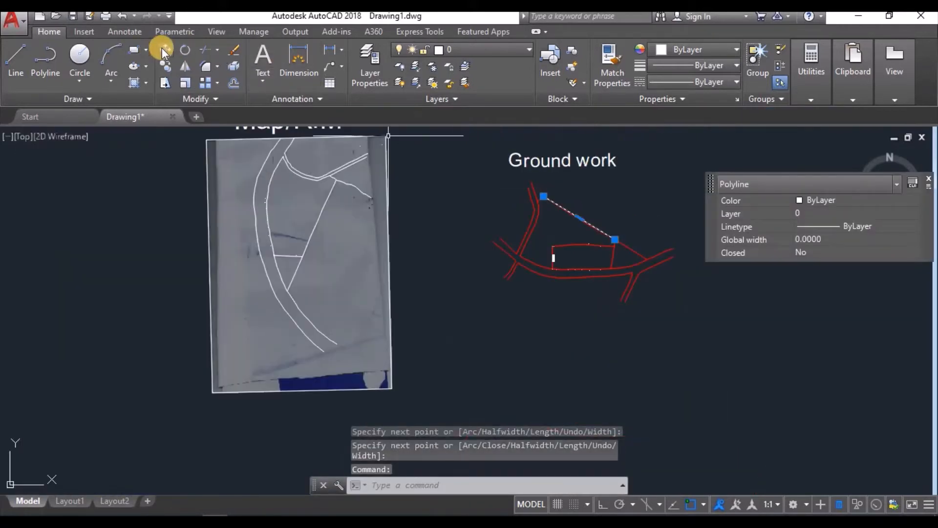
left_click(165, 50)
left_click(620, 185)
scroll(620, 184, "down", 6)
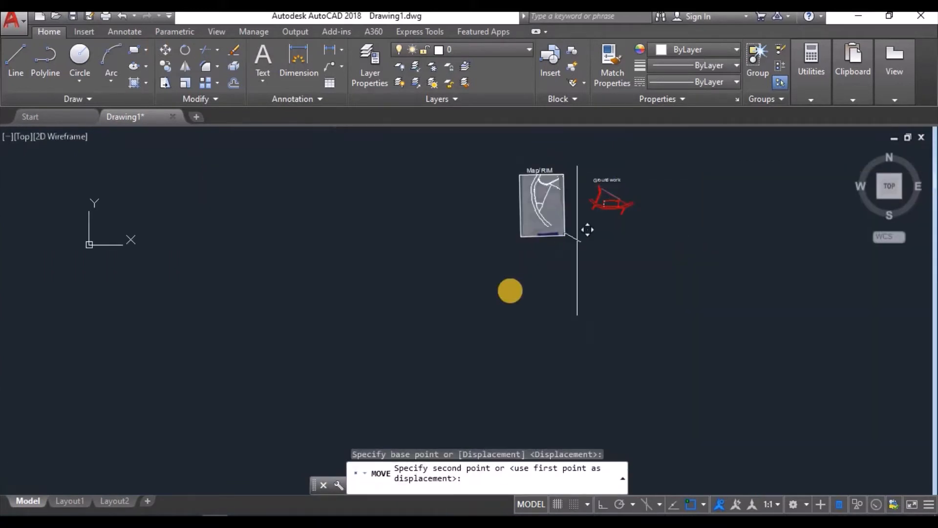
scroll(533, 259, "up", 2)
scroll(522, 281, "up", 1)
key("Escape")
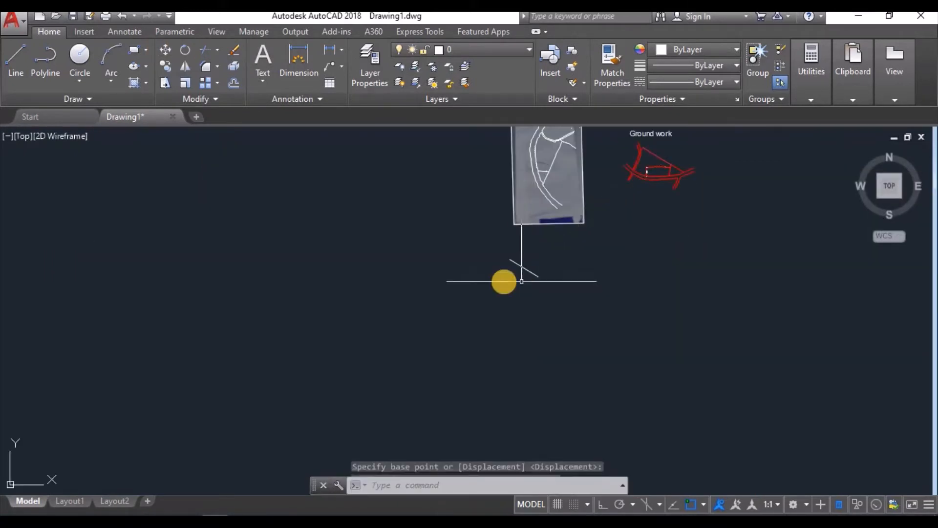
left_click(522, 280)
key("Escape")
scroll(461, 314, "down", 2)
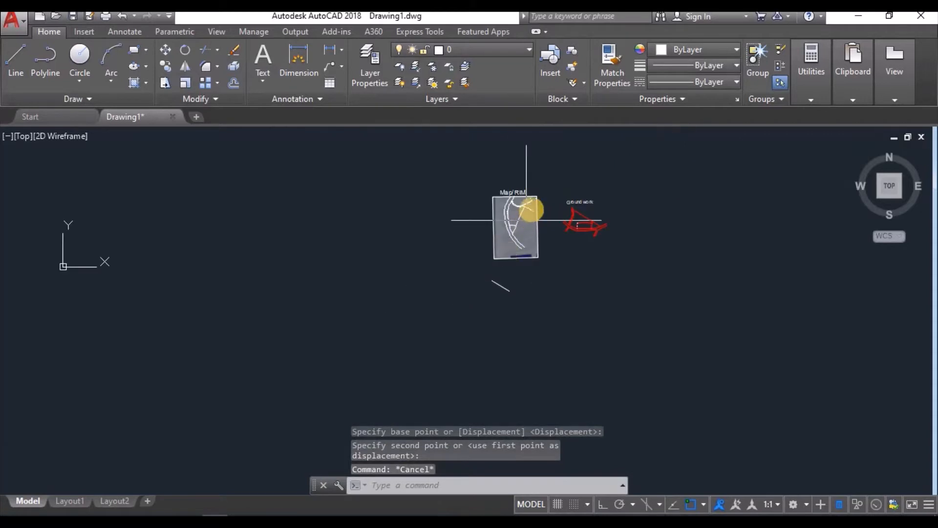
scroll(523, 209, "up", 2)
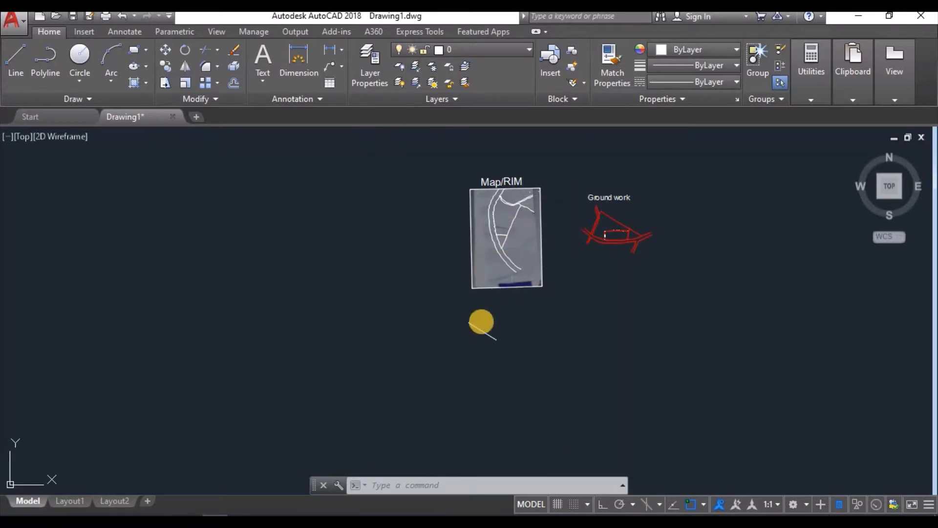
scroll(465, 325, "up", 4)
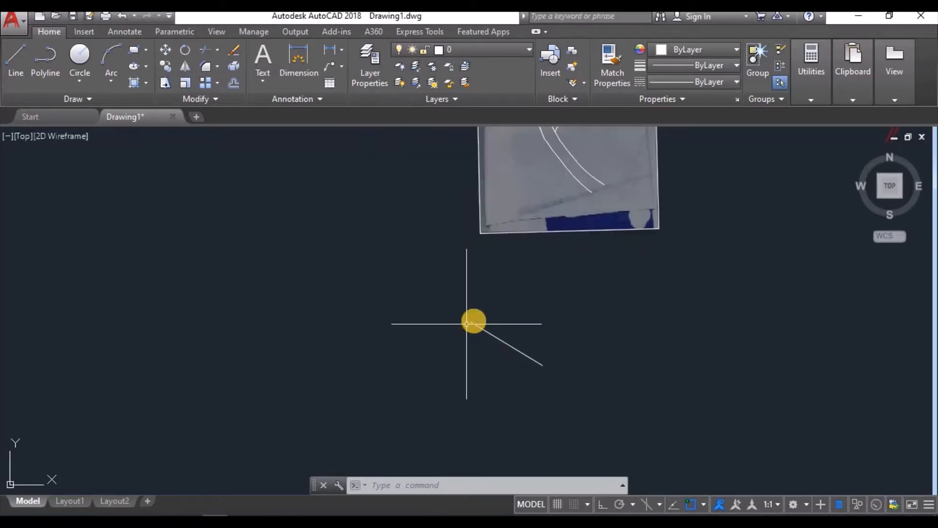
scroll(469, 335, "down", 4)
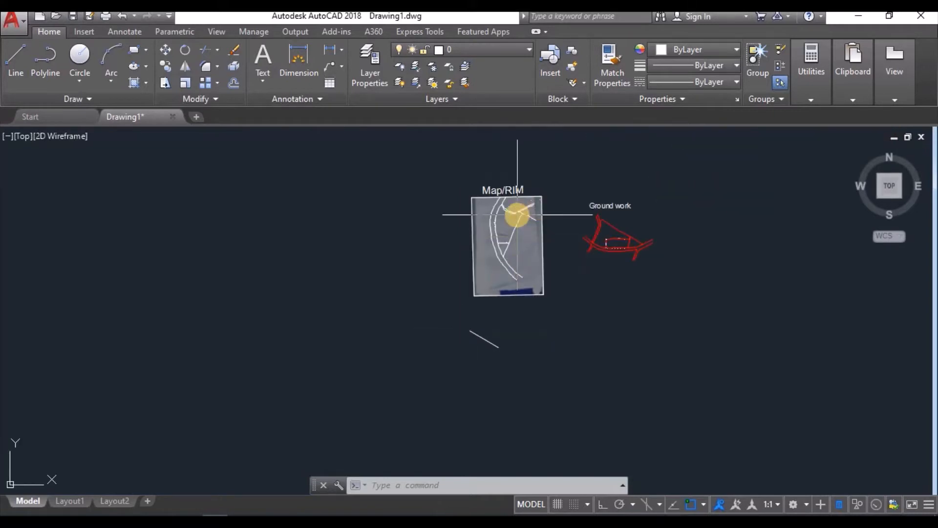
scroll(514, 209, "up", 4)
scroll(484, 224, "down", 4)
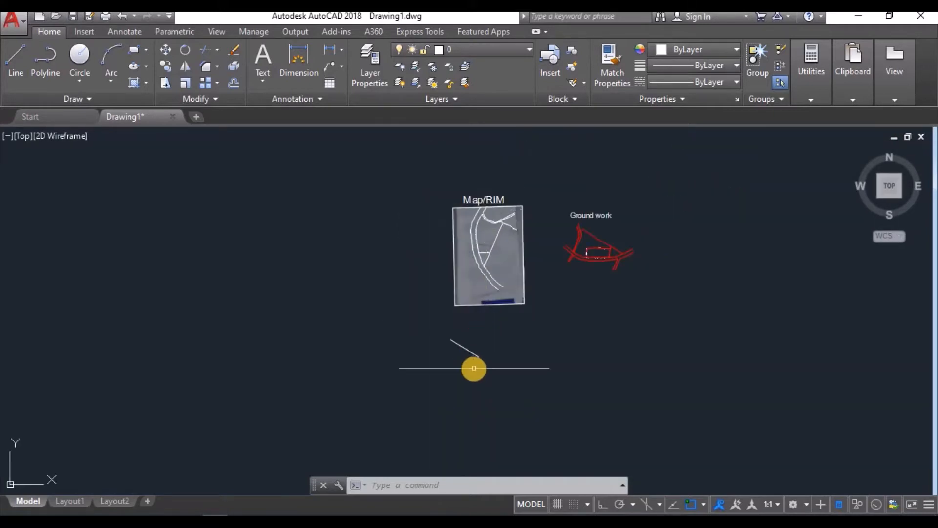
scroll(474, 368, "up", 2)
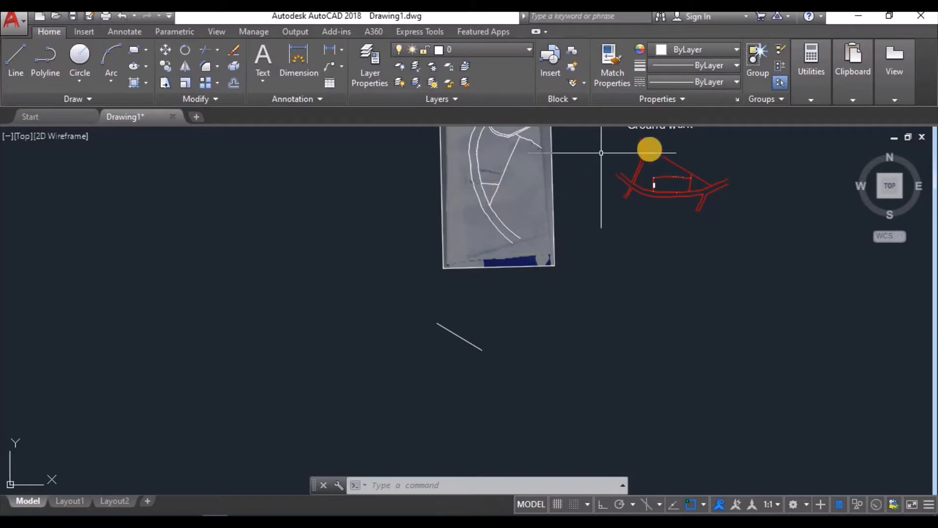
scroll(514, 333, "down", 3)
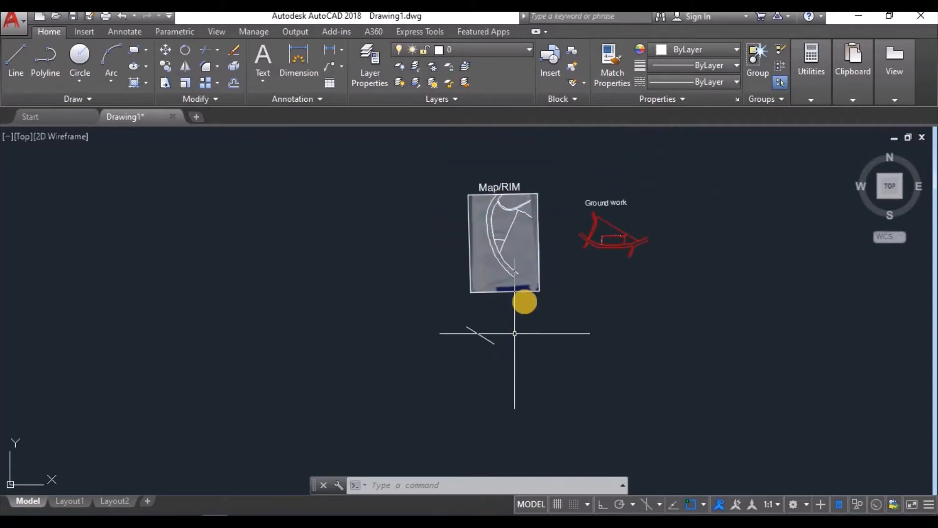
Start aligning the whole Map/RIM drawing, matching the upper end of its diagonal boundary to the reference line's upper-left endpoint.
left_click(551, 190)
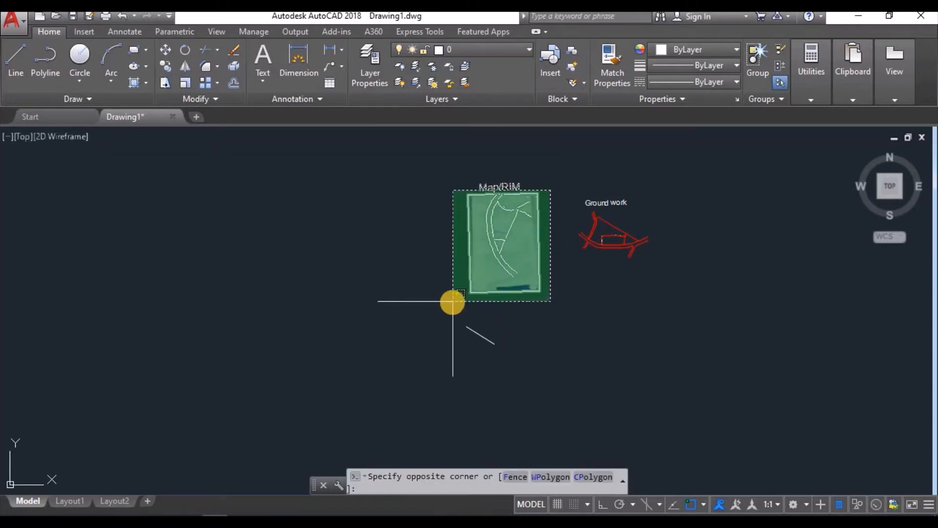
left_click(451, 302)
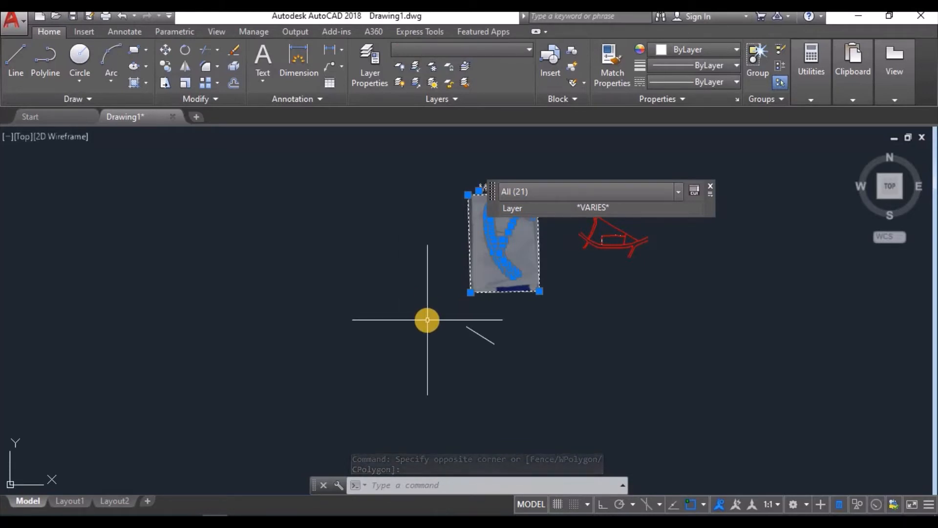
type("A")
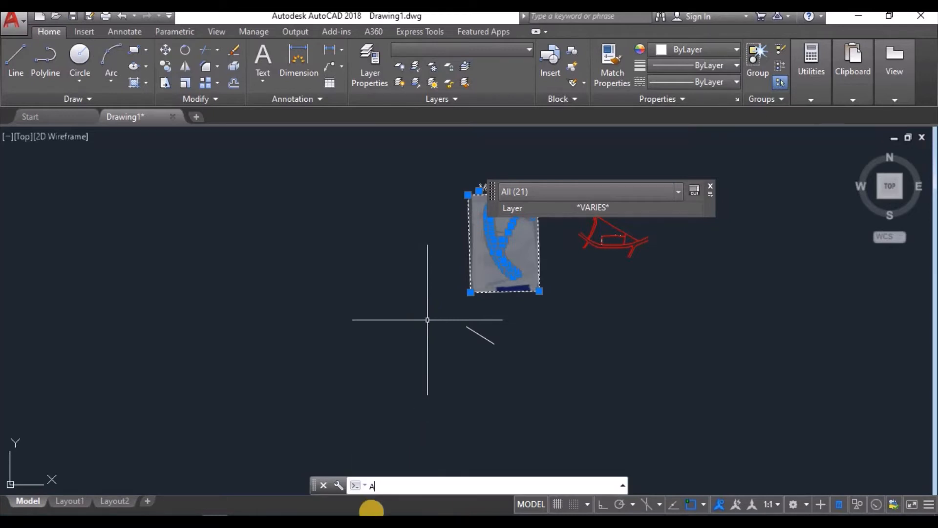
type("L")
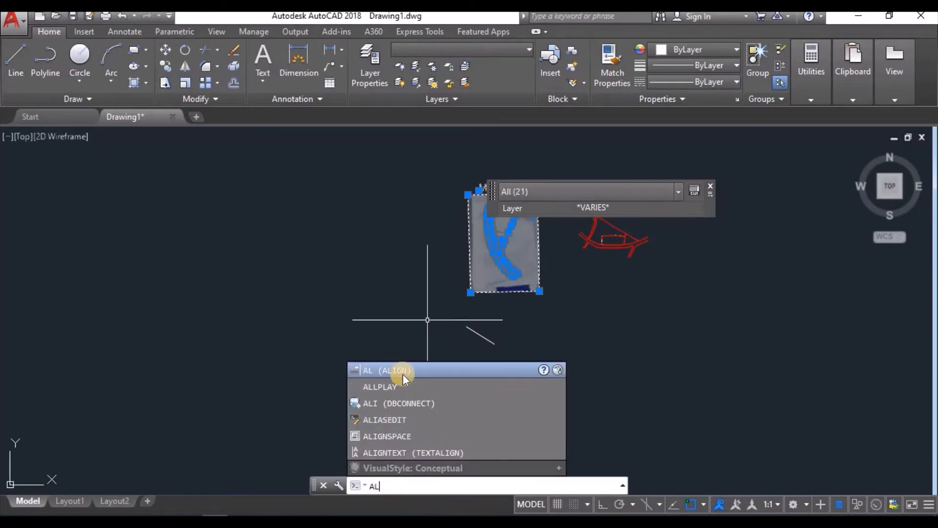
left_click(406, 370)
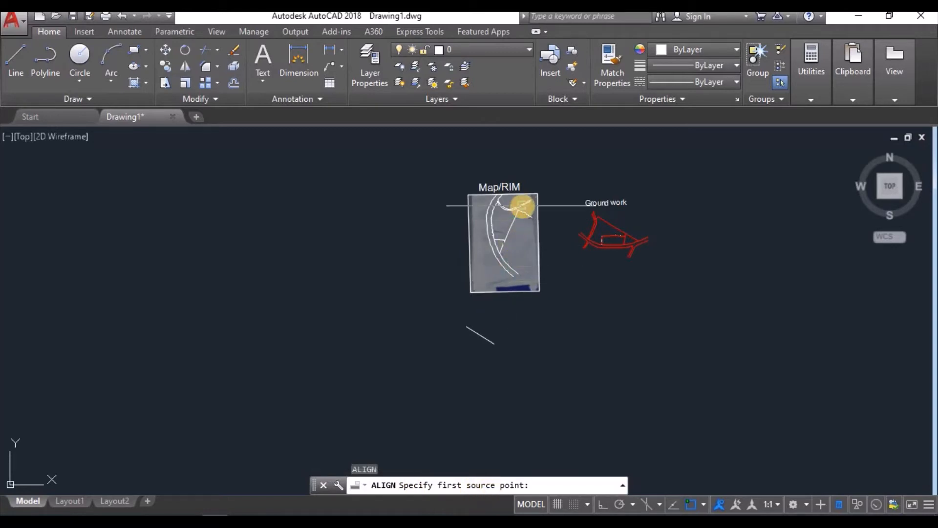
scroll(513, 210, "up", 3)
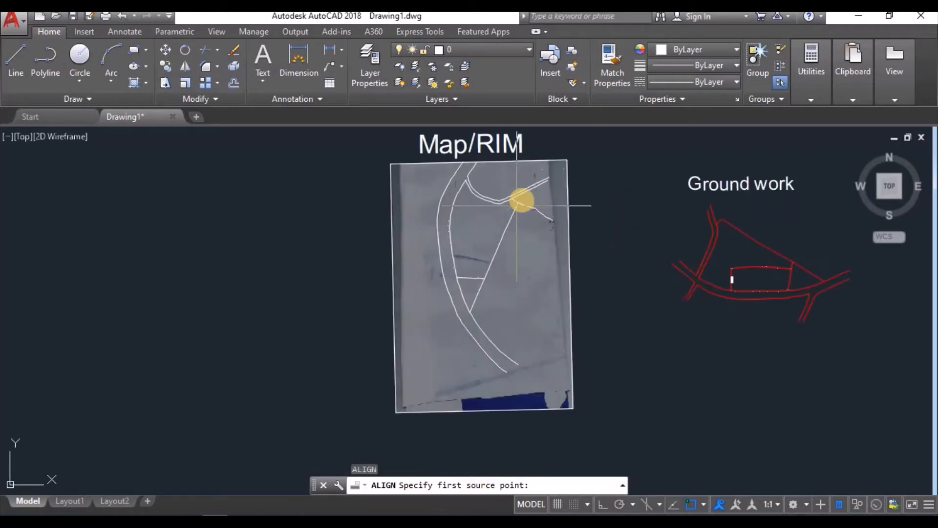
scroll(524, 203, "up", 4)
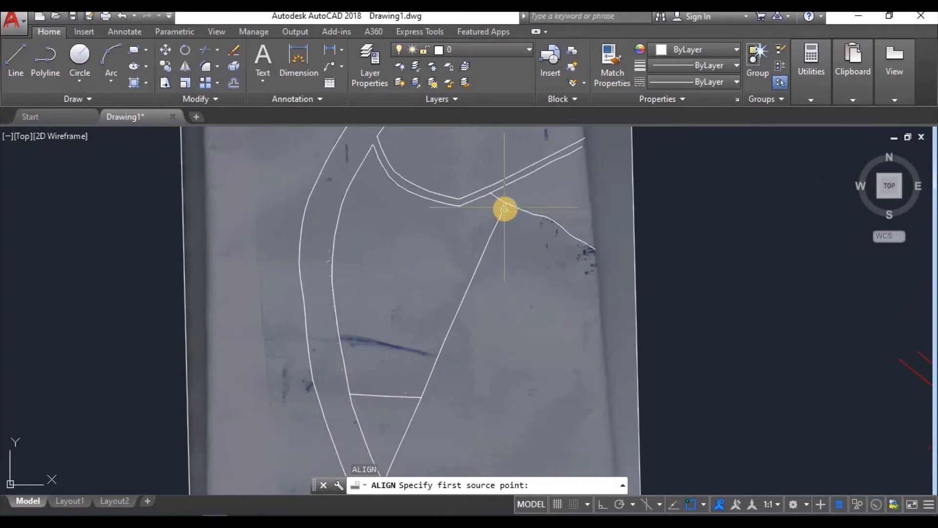
scroll(504, 209, "up", 4)
left_click(506, 194)
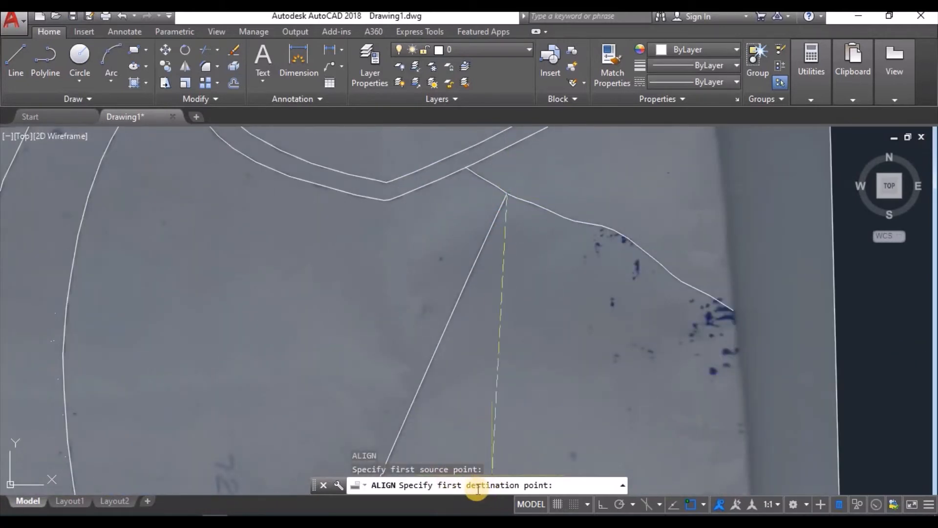
scroll(503, 245, "down", 12)
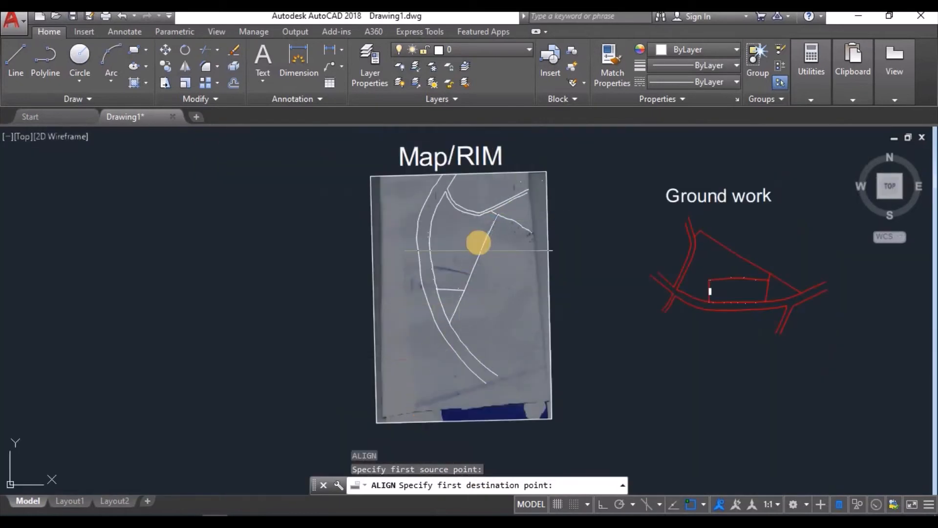
scroll(448, 326, "up", 4)
left_click(458, 282)
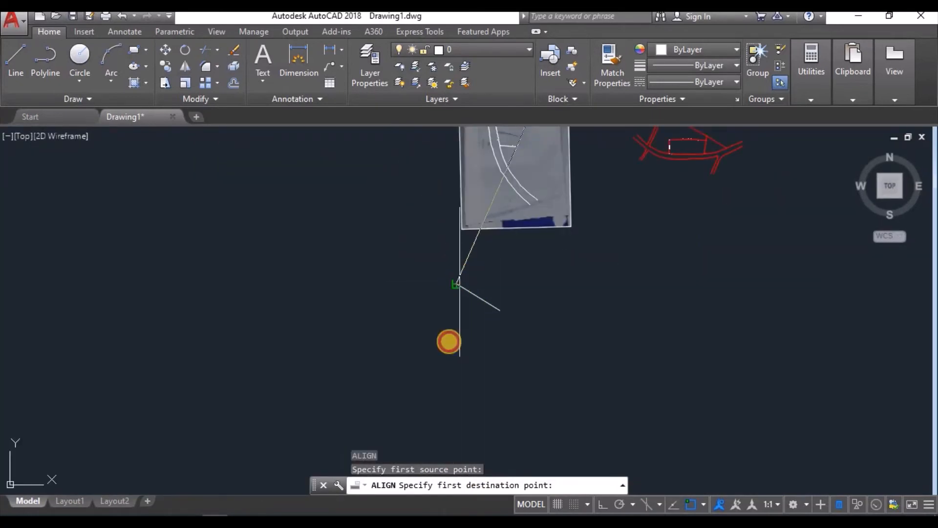
Match the map's cross-boundary junction on the diagonal to the reference line's lower-right endpoint and finish the alignment without scaling.
scroll(448, 341, "down", 2)
scroll(489, 236, "up", 8)
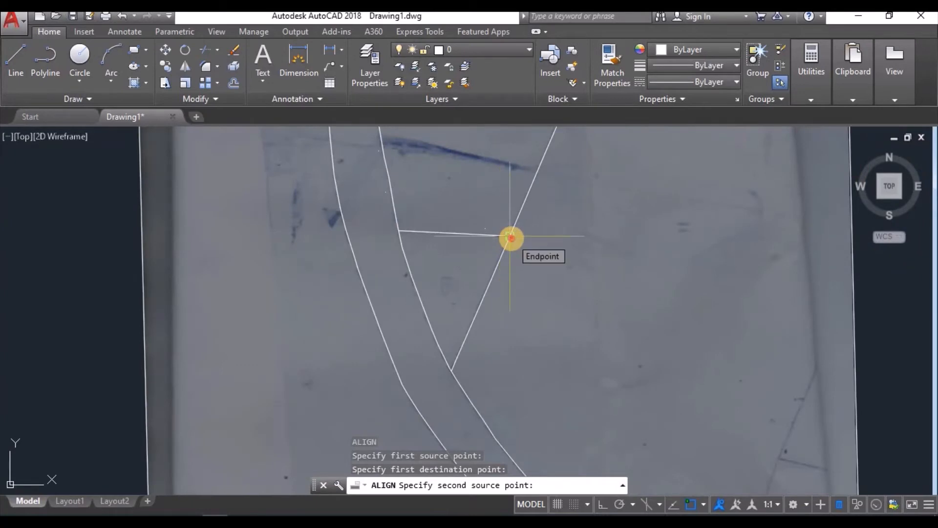
left_click(511, 238)
scroll(484, 219, "down", 6)
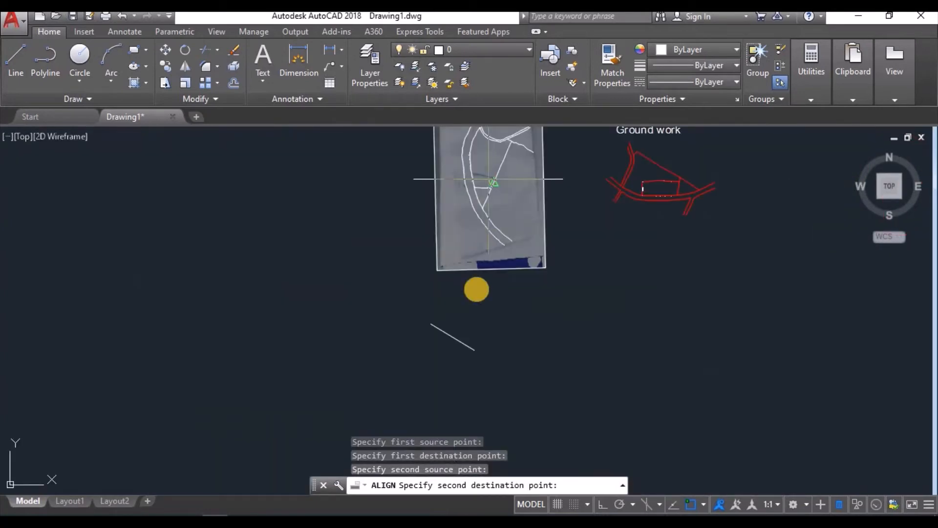
left_click(472, 350)
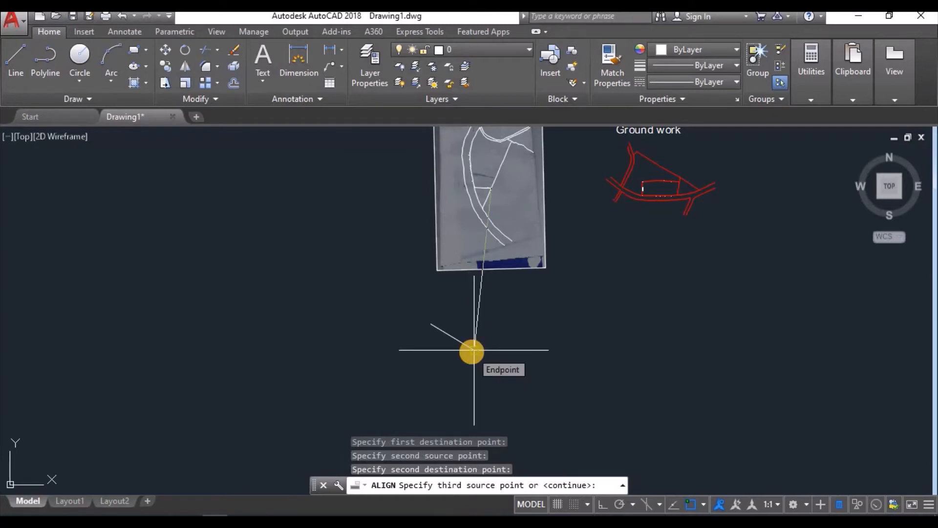
key("Return")
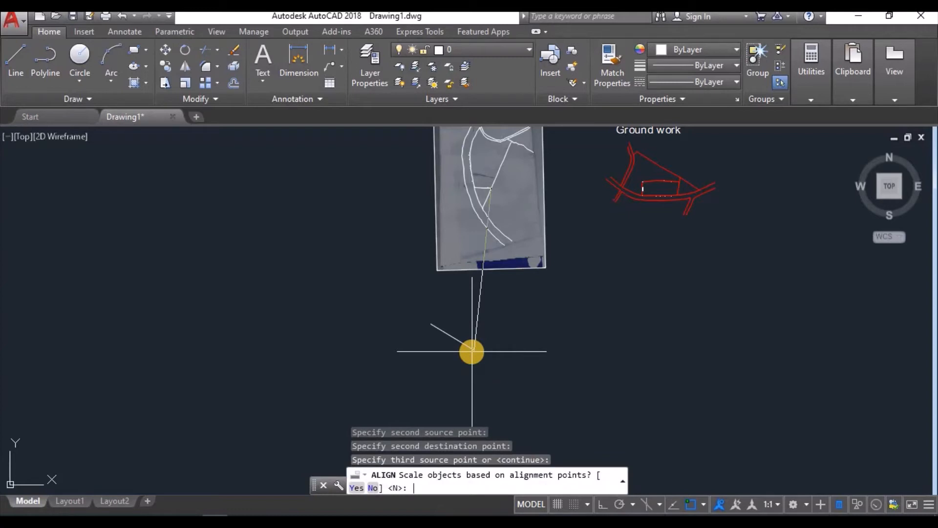
key("Return")
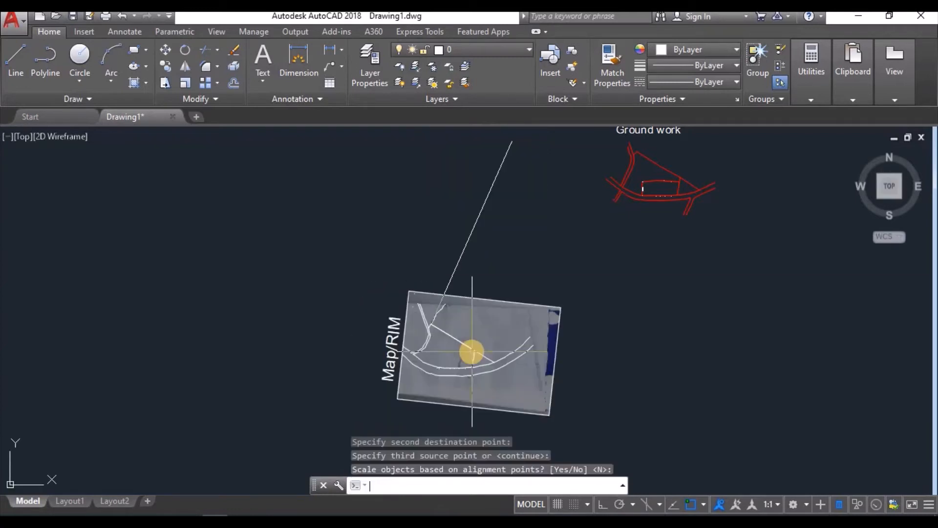
Move the aligned map with its label up beside the ground work drawing.
scroll(450, 369, "down", 4)
scroll(454, 372, "up", 4)
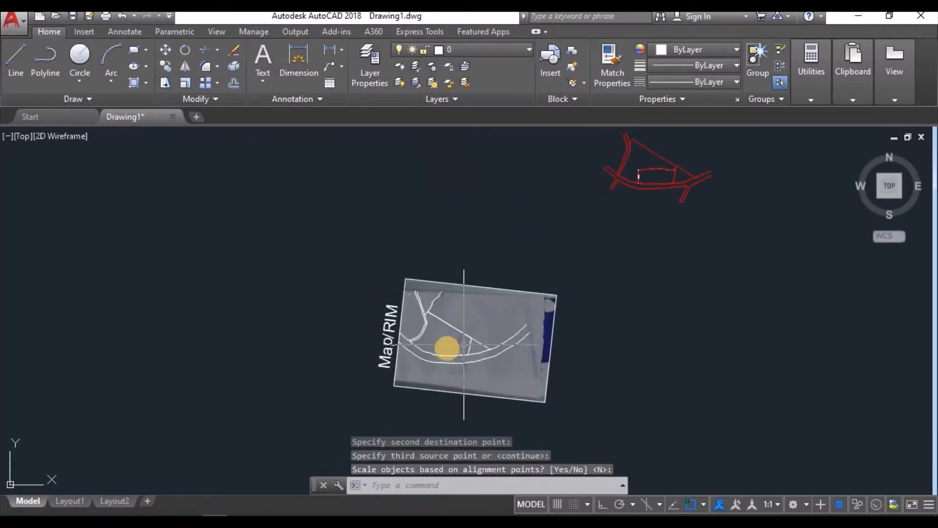
left_click(576, 281)
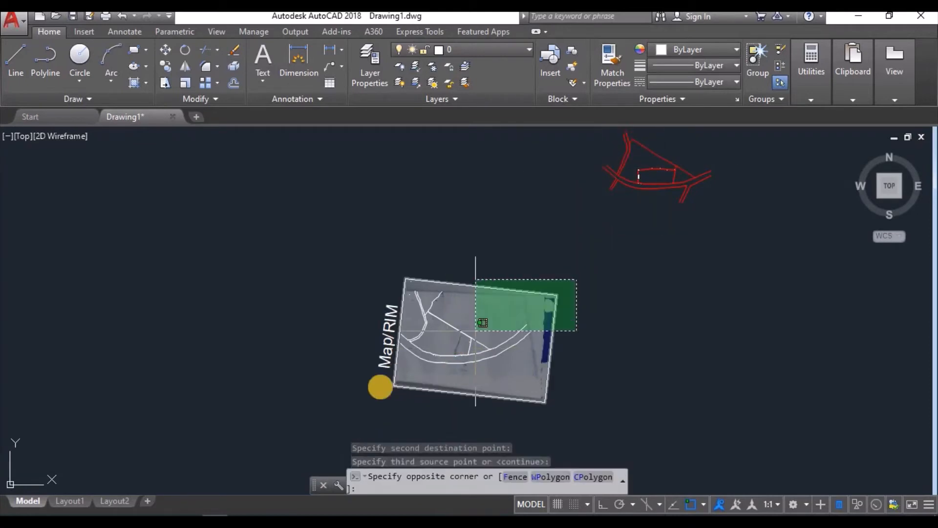
left_click(346, 420)
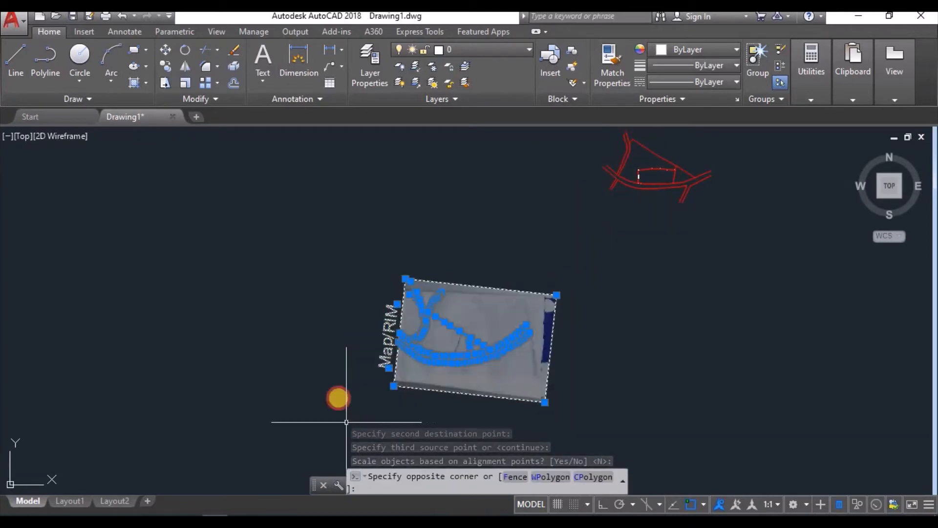
left_click(165, 49)
left_click(480, 351)
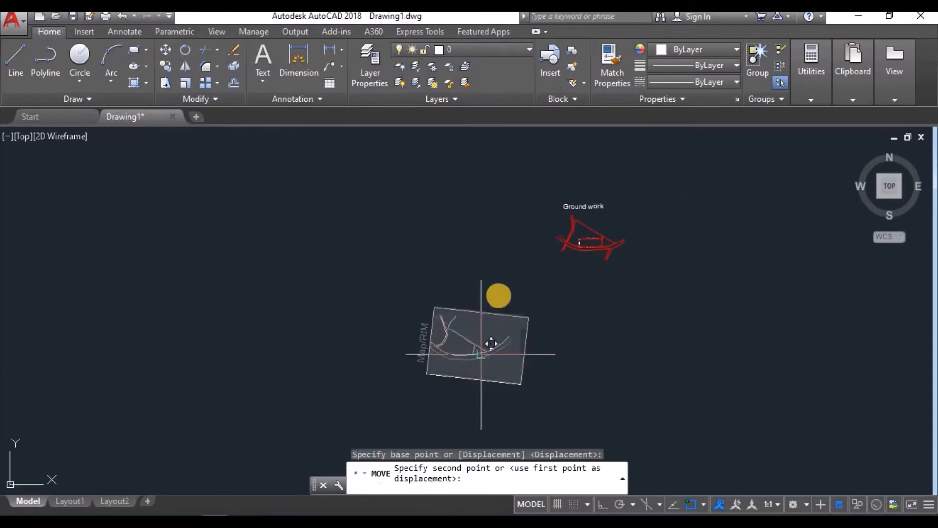
left_click(495, 245)
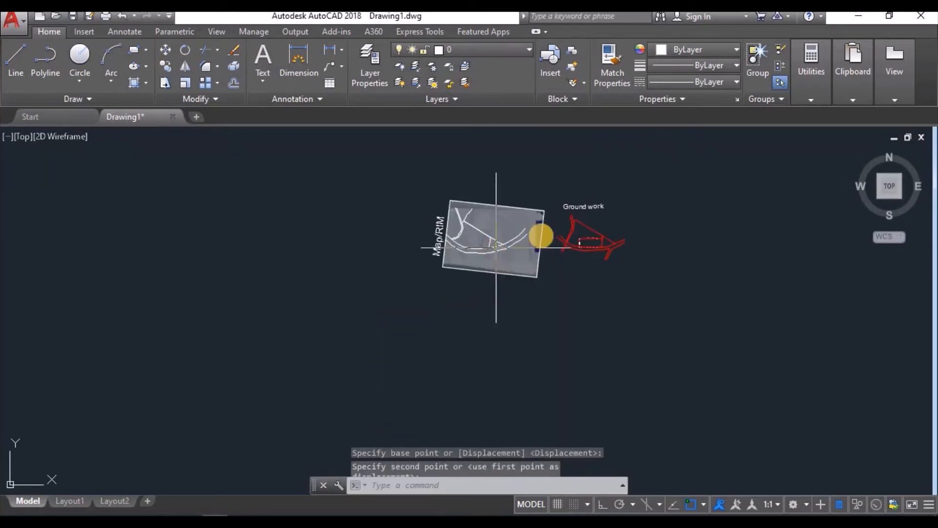
scroll(572, 236, "up", 2)
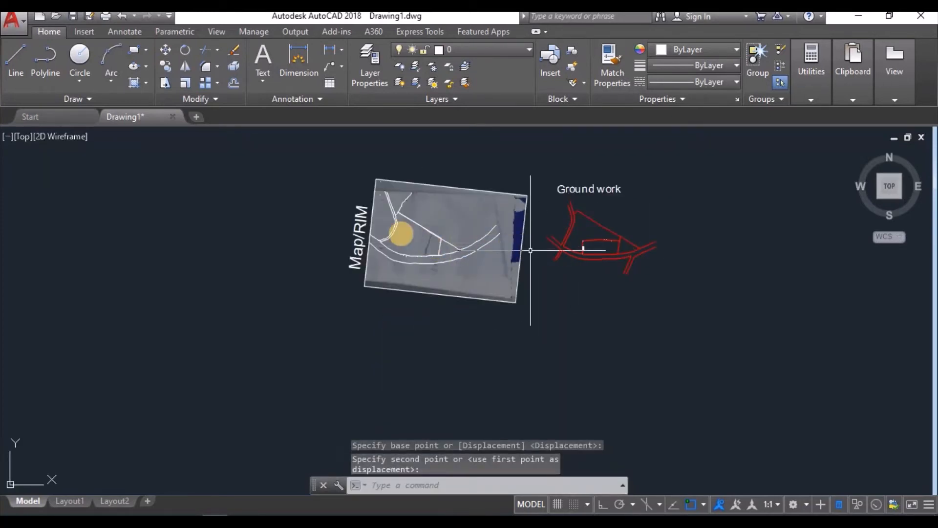
scroll(389, 240, "up", 3)
scroll(409, 215, "up", 2)
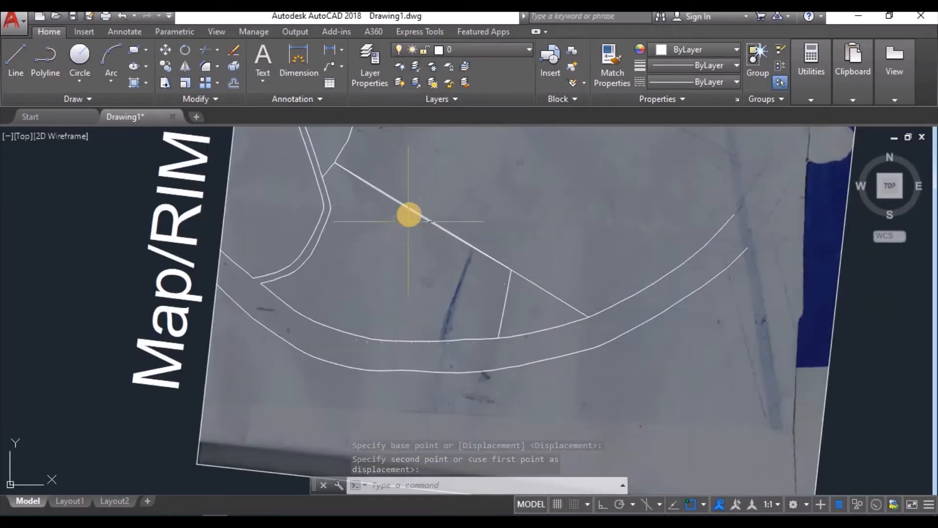
scroll(410, 213, "down", 3)
scroll(433, 239, "down", 4)
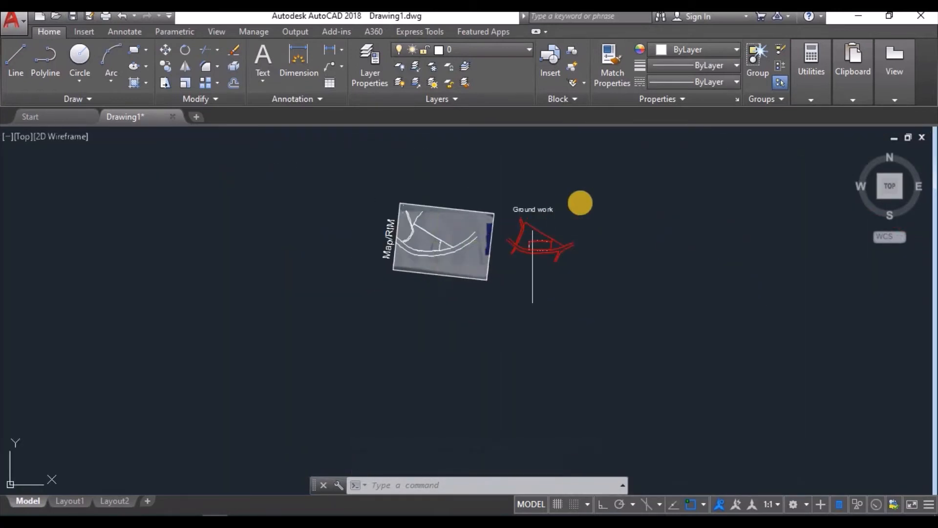
left_click(597, 192)
left_click(502, 277)
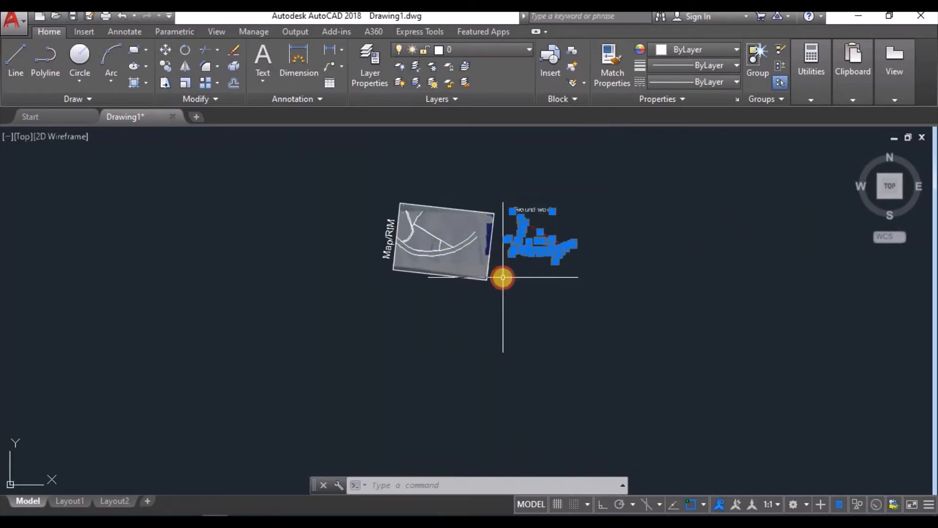
key("Escape")
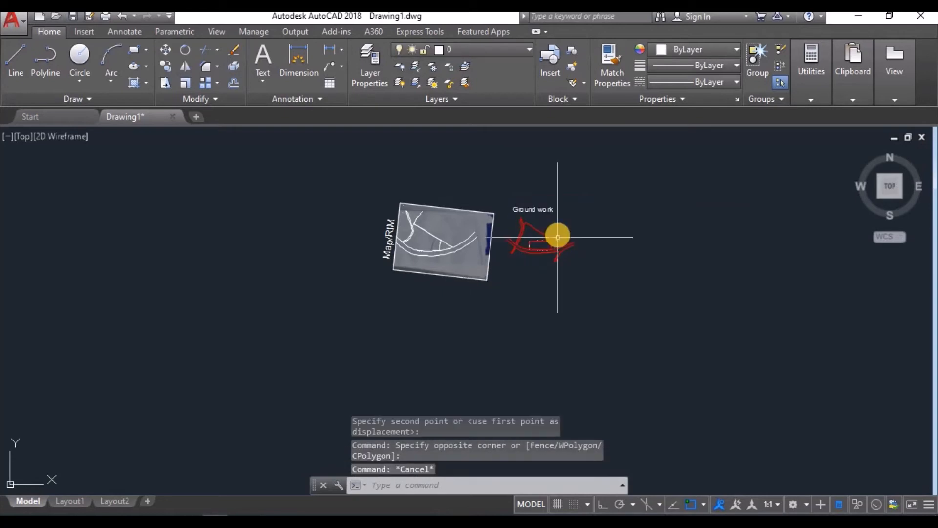
Start copying the ground work linework without its label, using the cross-boundary junction on its diagonal as the base point.
scroll(557, 233, "up", 4)
left_click(601, 196)
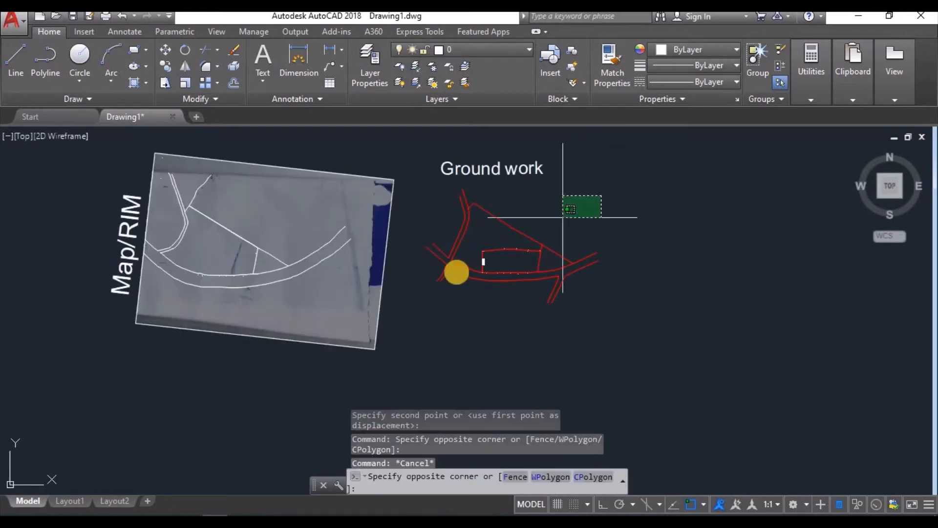
left_click(419, 320)
left_click(165, 66)
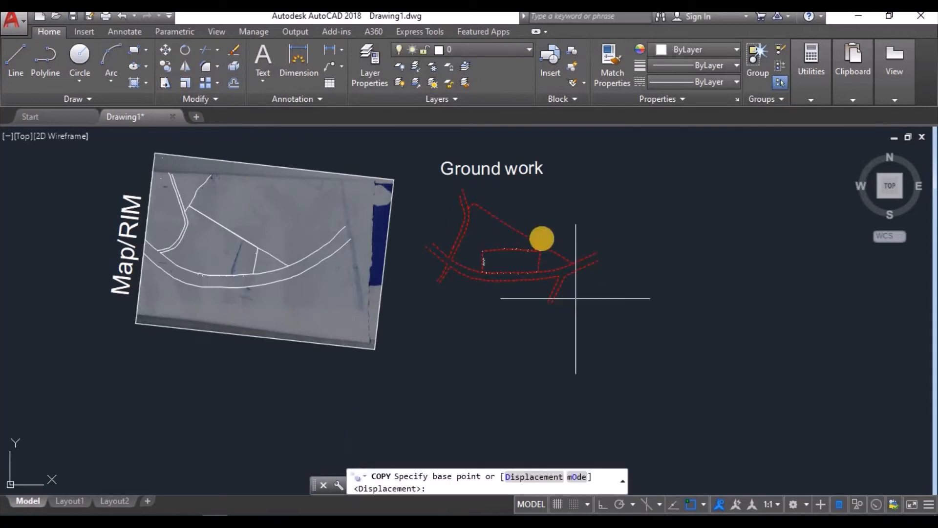
scroll(535, 250, "up", 8)
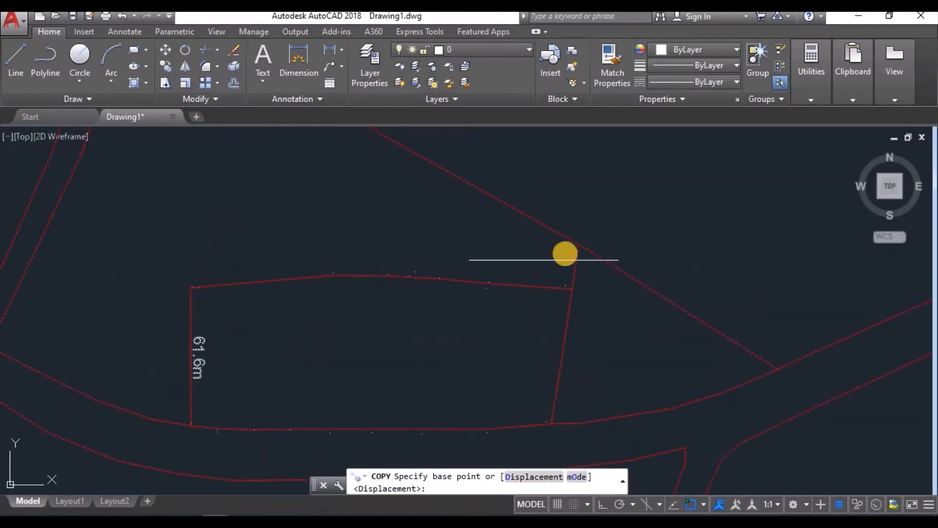
left_click(577, 243)
Place the ground work copy on the map's matching cross-boundary junction on the diagonal and finish copying.
scroll(616, 212, "down", 10)
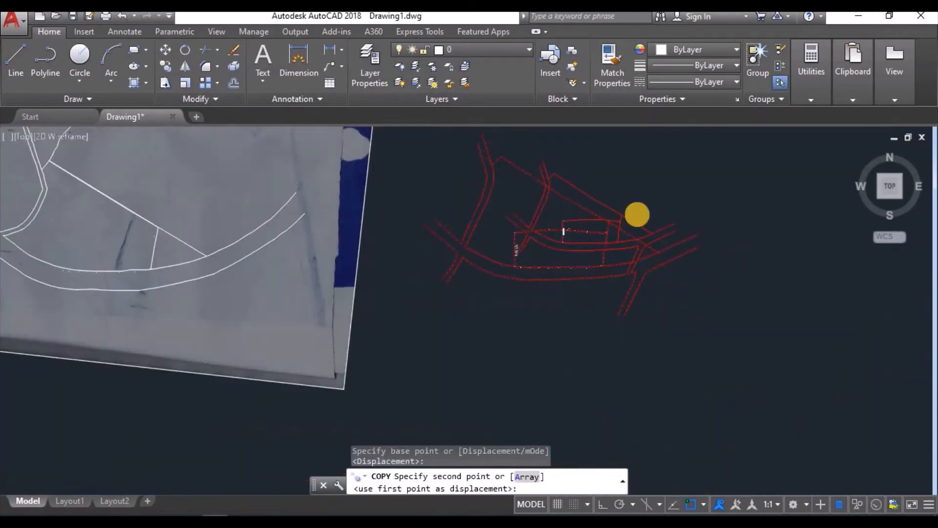
scroll(499, 213, "up", 6)
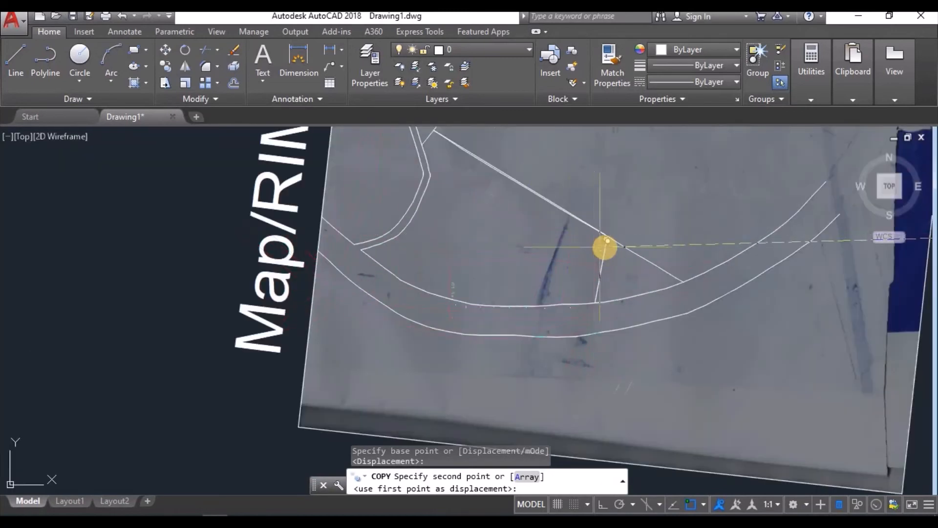
scroll(605, 244, "up", 3)
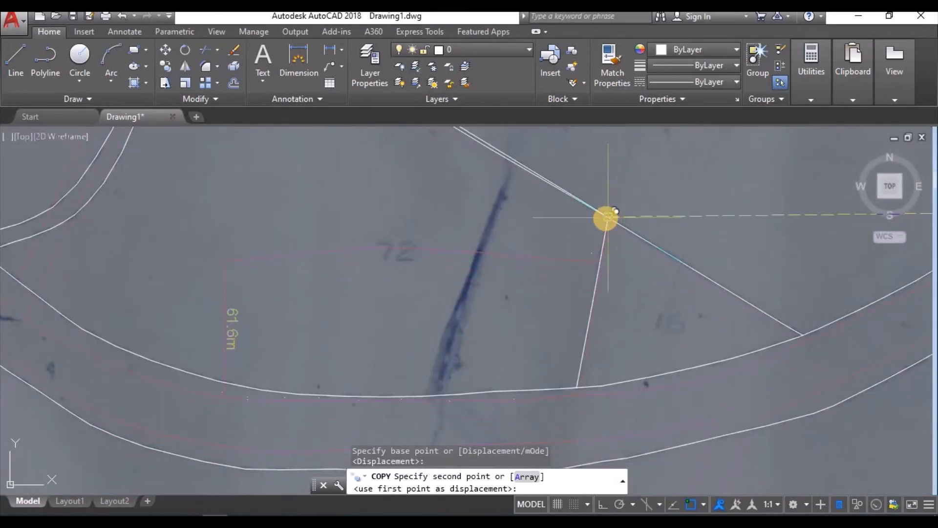
left_click(607, 217)
scroll(537, 230, "down", 8)
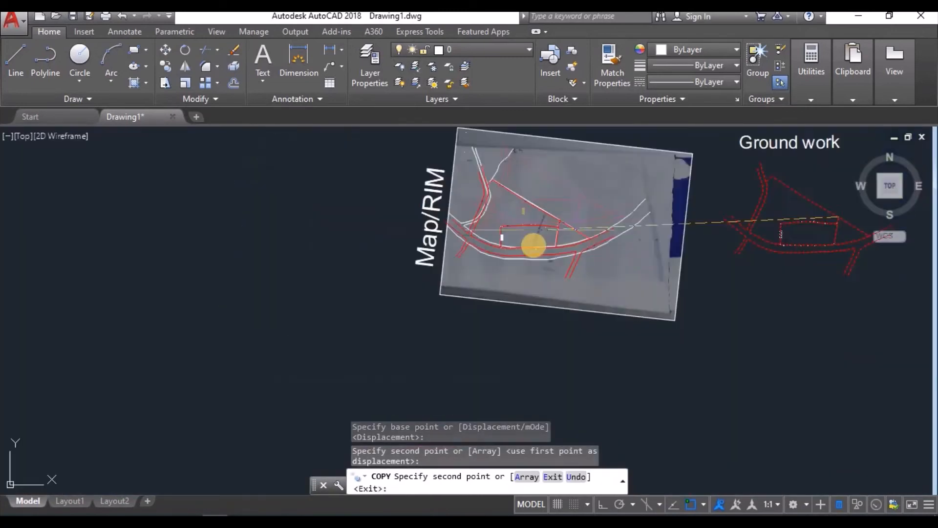
key("Escape")
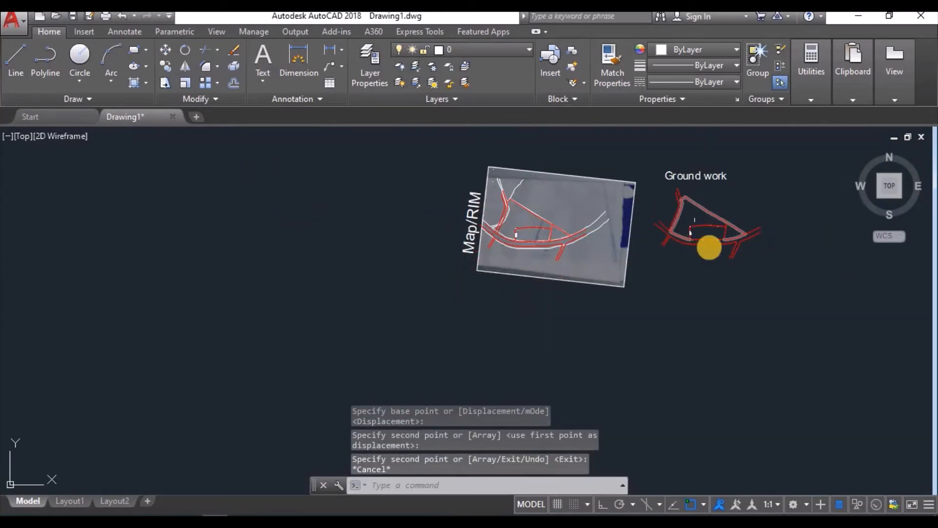
Erase the copied red lower road edge, the lower-left branch road line and the left side road line from the map.
scroll(584, 215, "up", 2)
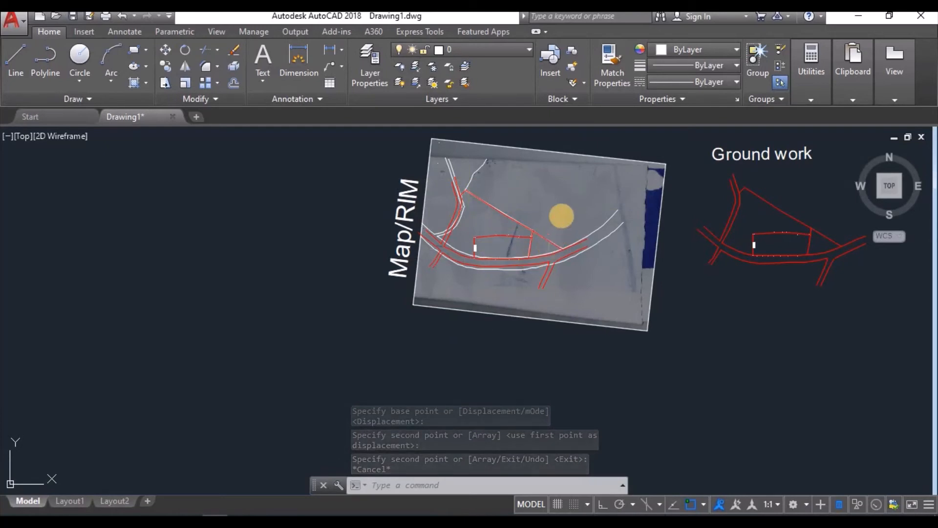
scroll(561, 215, "up", 2)
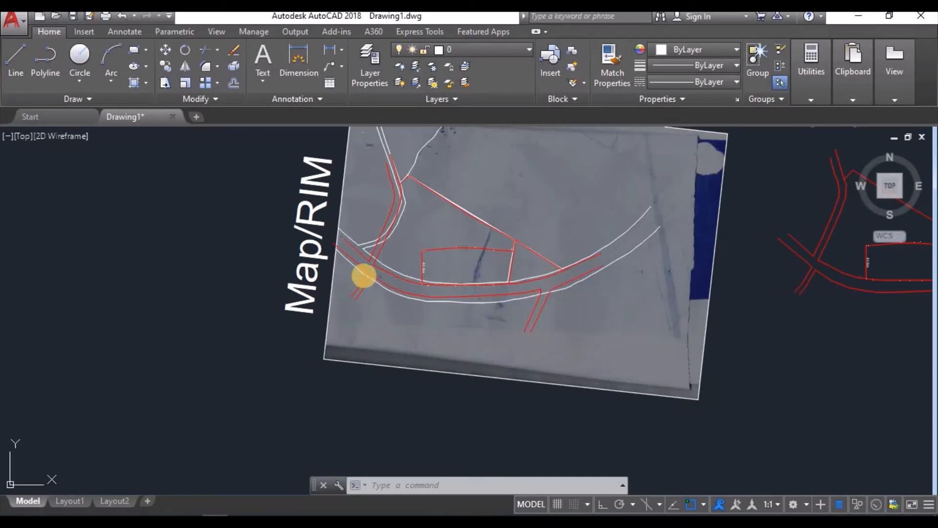
left_click(393, 289)
key("Delete")
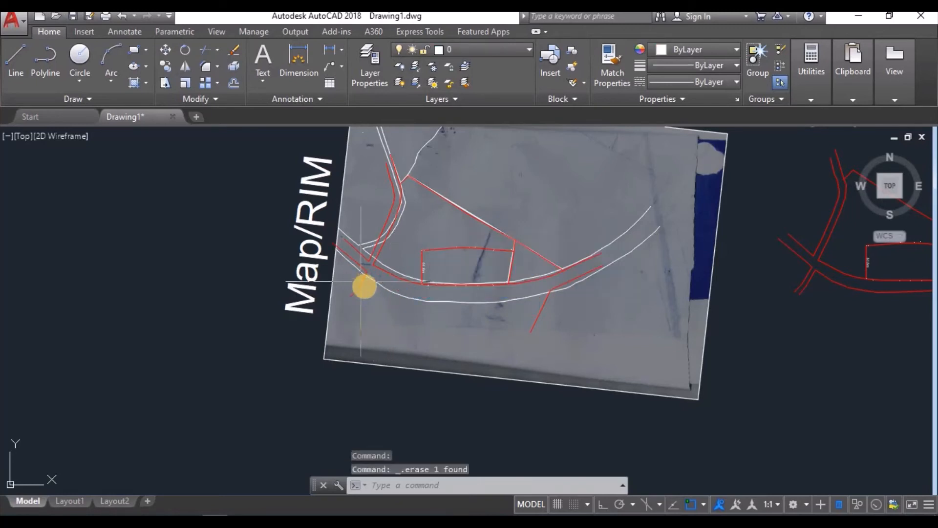
left_click(360, 288)
key("Delete")
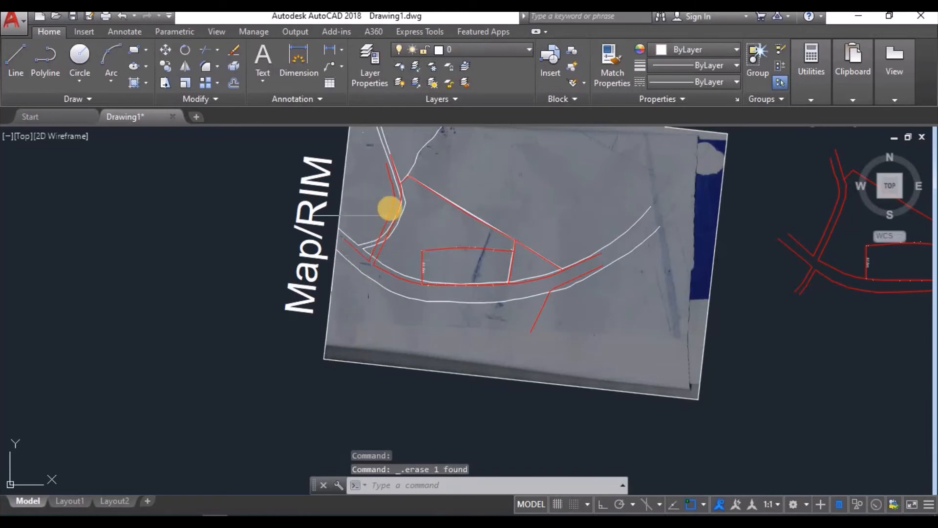
left_click(390, 208)
key("Delete")
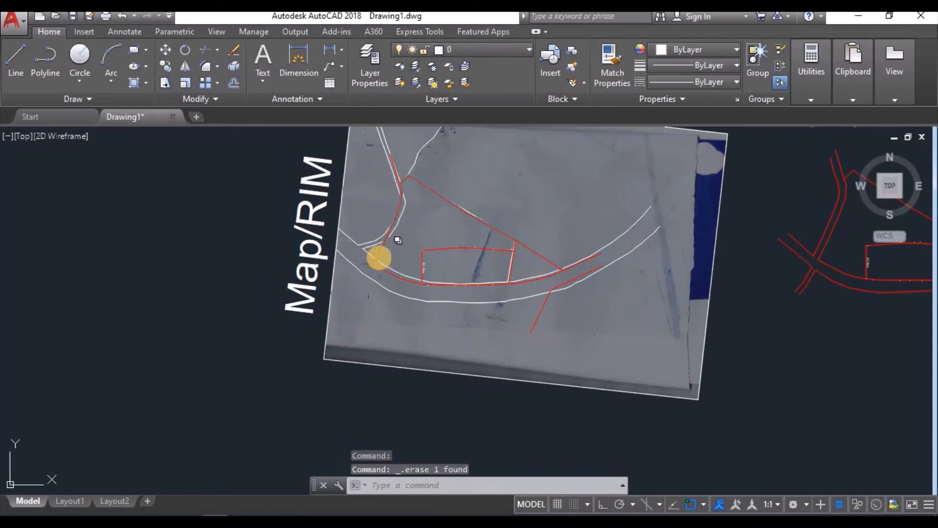
Erase the copied red outer boundary and the remaining red road lines at the right end of the curved road.
left_click(414, 269)
key("Delete")
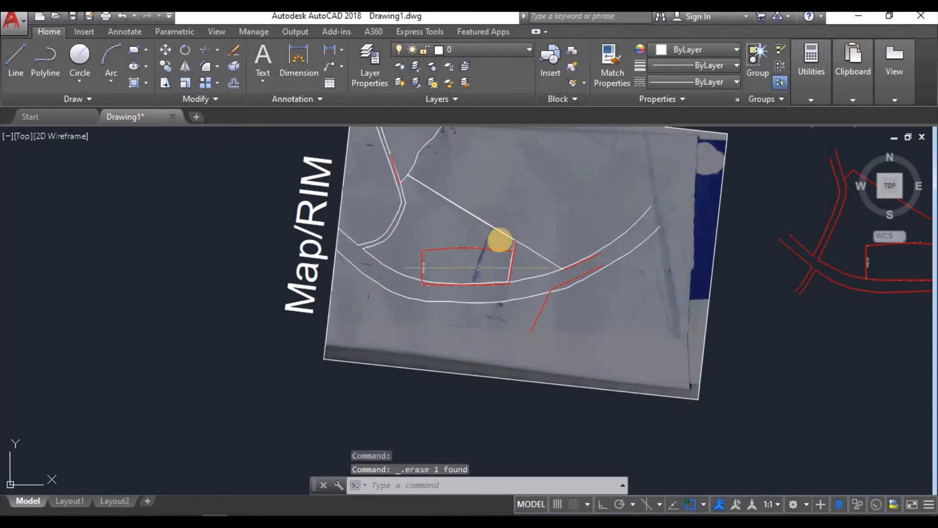
left_click(564, 281)
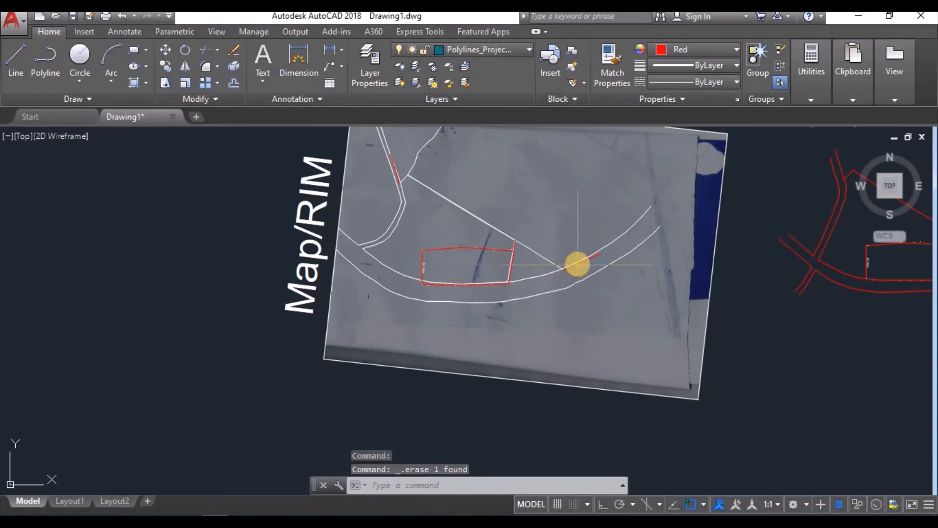
key("Delete")
scroll(575, 265, "up", 3)
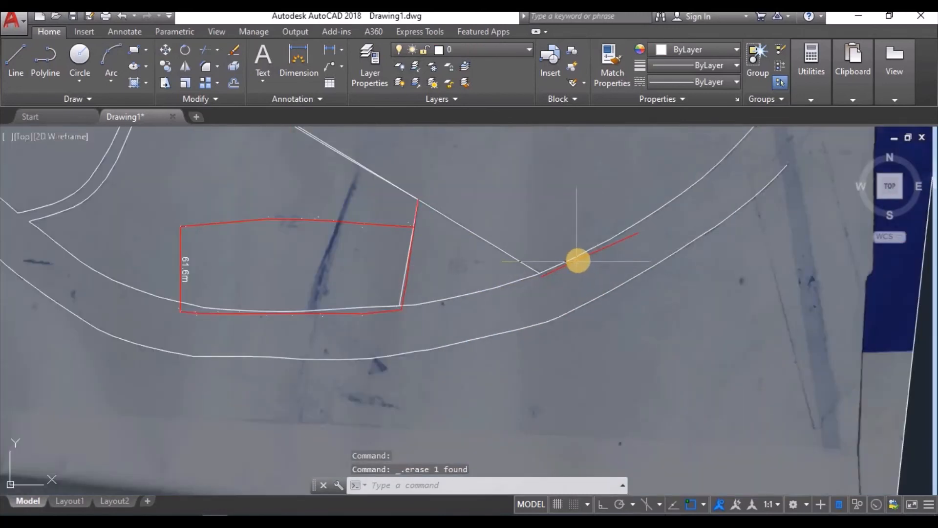
scroll(538, 231, "down", 2)
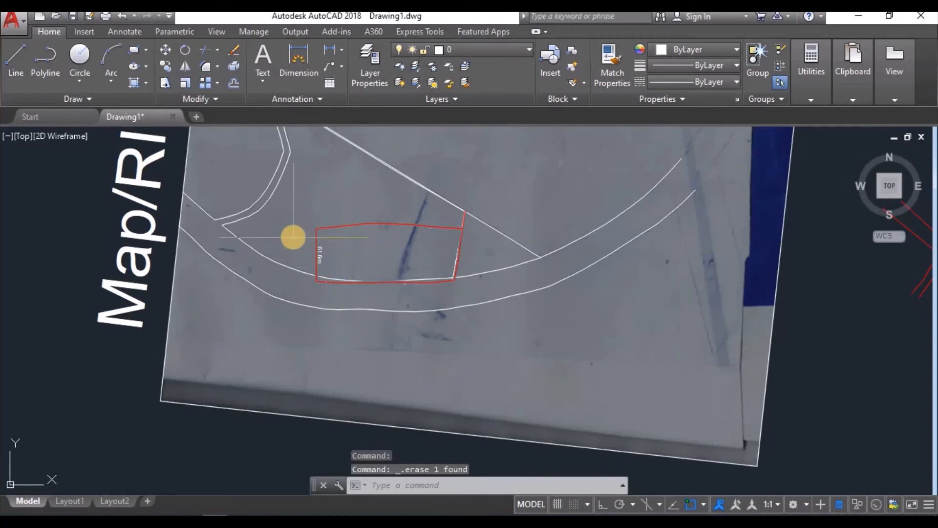
Trim the red 61.6m parcel outline where it extends past the map's upper road edge, using that edge as the cutting edge.
scroll(293, 237, "up", 2)
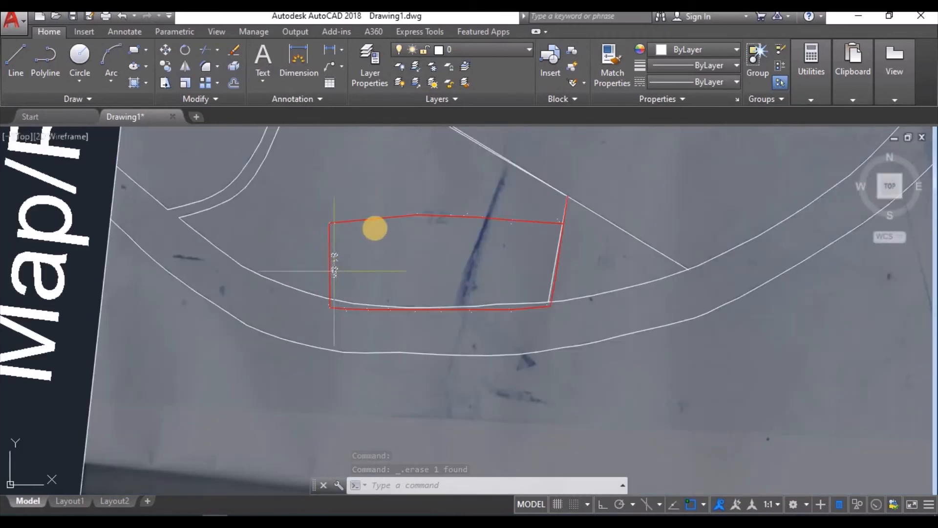
scroll(395, 268, "down", 1)
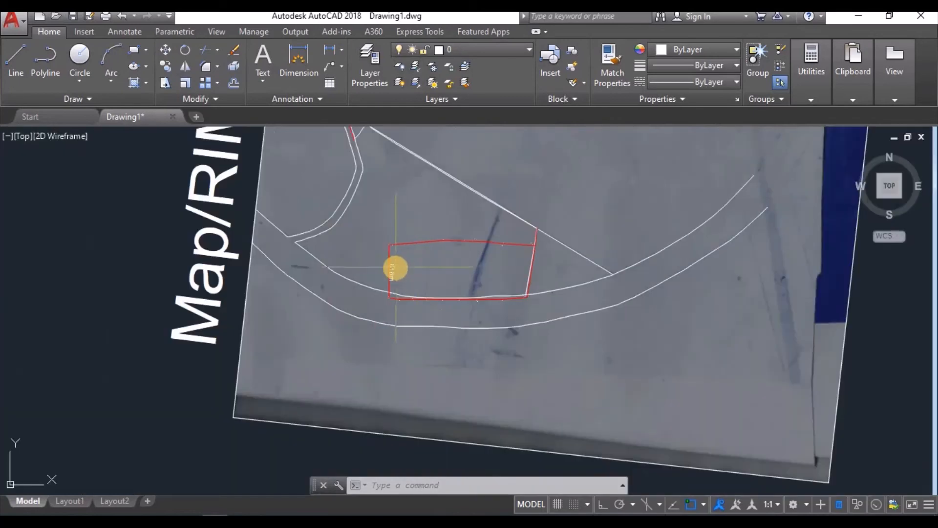
scroll(418, 266, "up", 1)
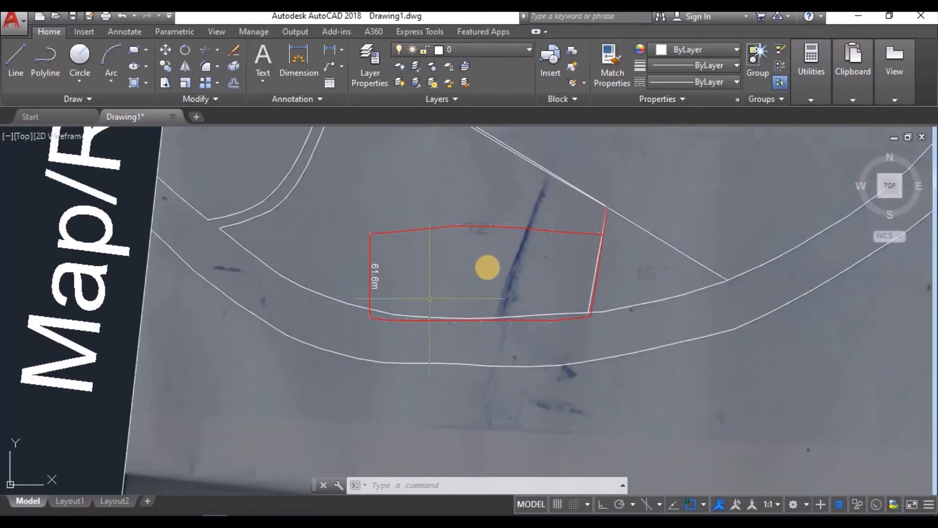
scroll(486, 271, "down", 2)
scroll(430, 308, "up", 1)
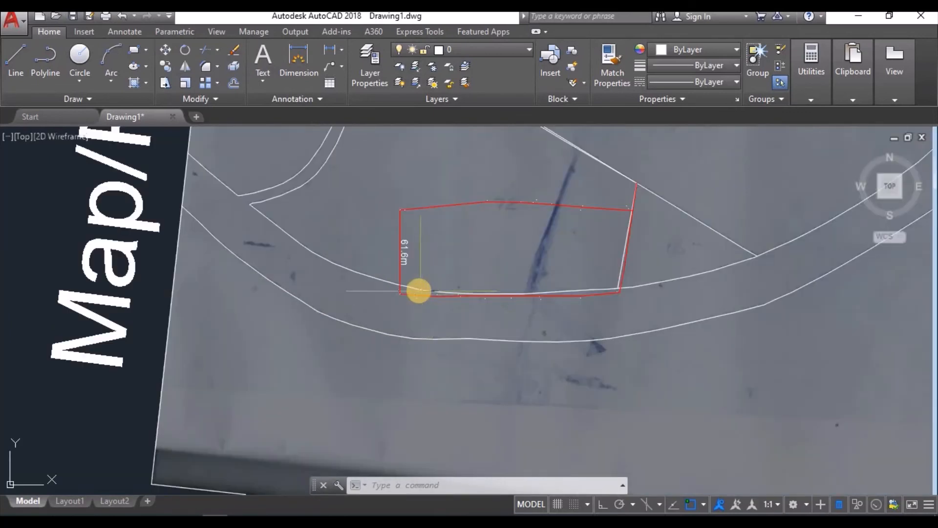
left_click(417, 291)
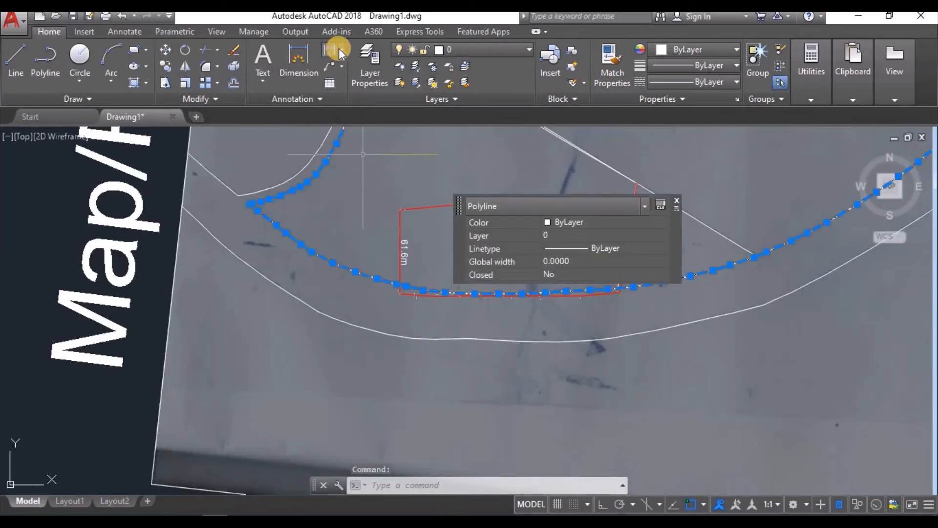
left_click(218, 52)
left_click(212, 68)
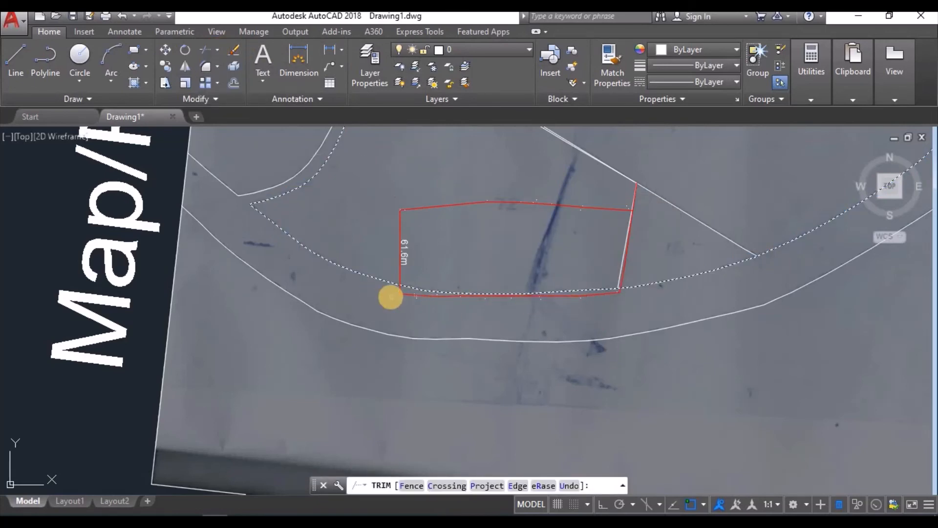
scroll(393, 297, "down", 2)
scroll(396, 297, "up", 6)
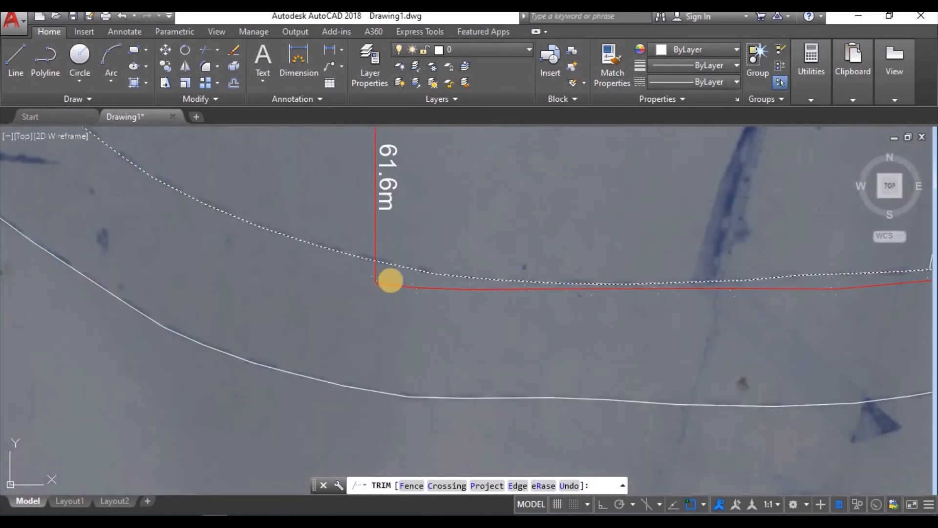
left_click(364, 283)
scroll(653, 297, "down", 2)
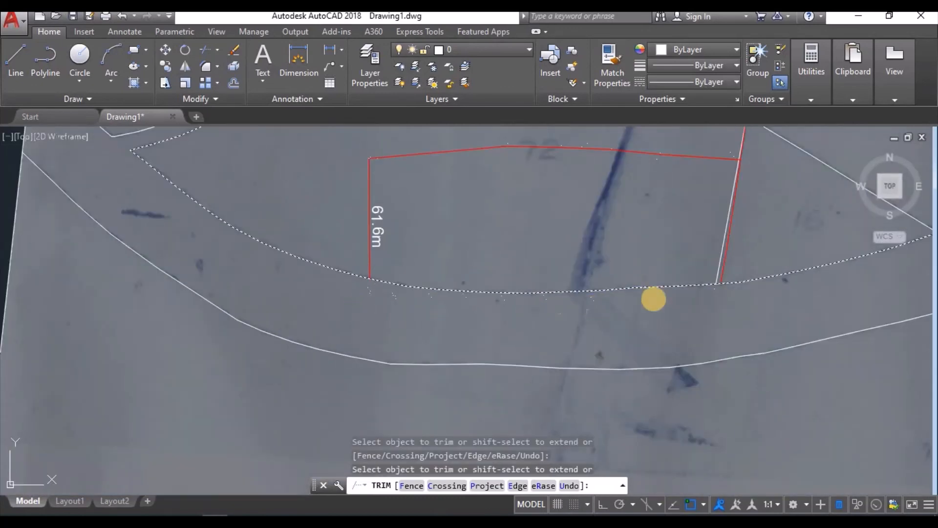
scroll(547, 293, "down", 2)
scroll(545, 293, "down", 1)
left_click(506, 309)
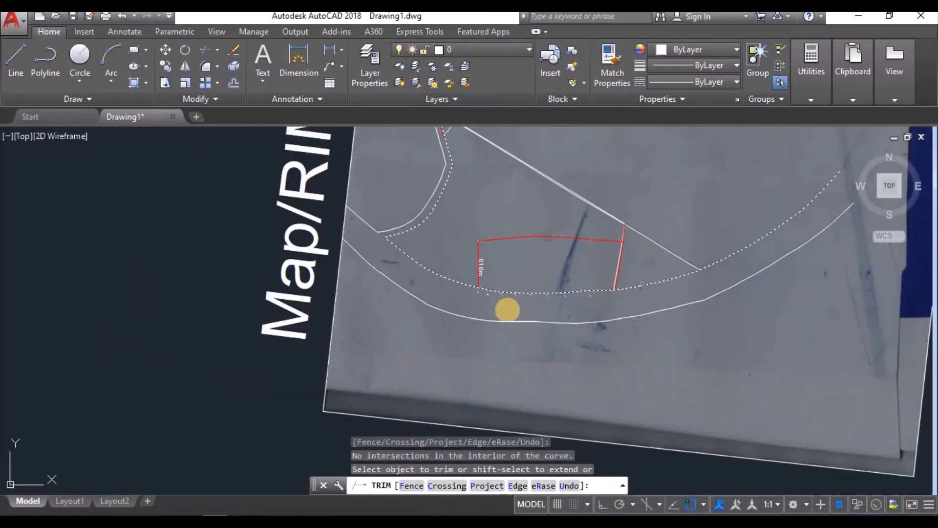
scroll(507, 310, "down", 2)
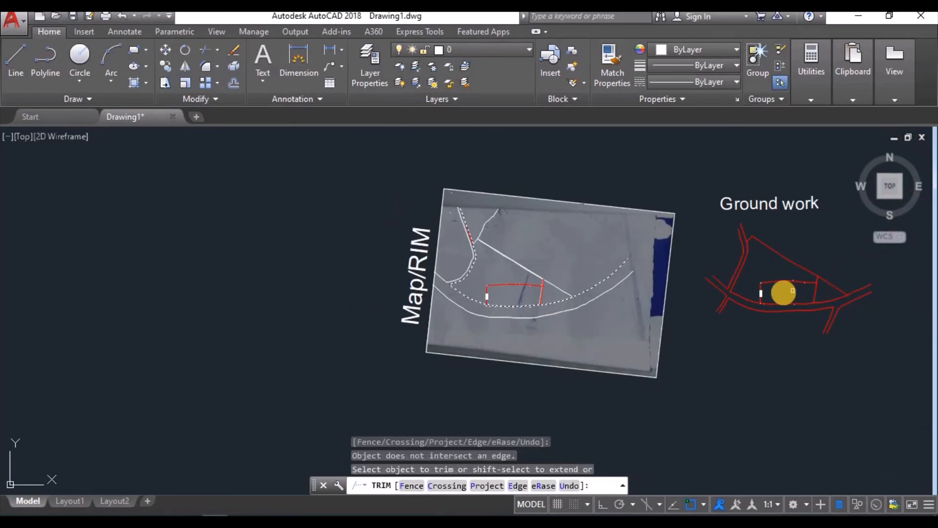
left_click(783, 292)
left_click(488, 295)
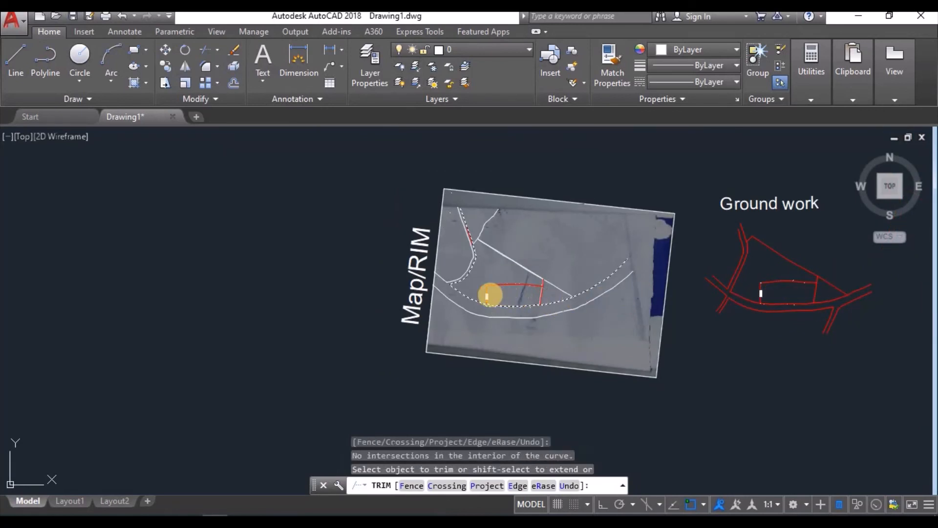
left_click(545, 287)
left_click(491, 297)
left_click(548, 284)
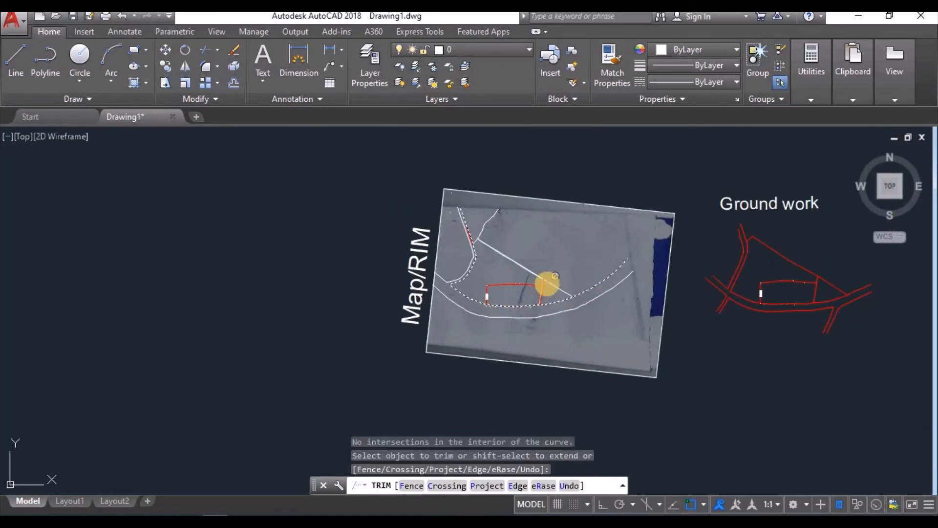
left_click(555, 276)
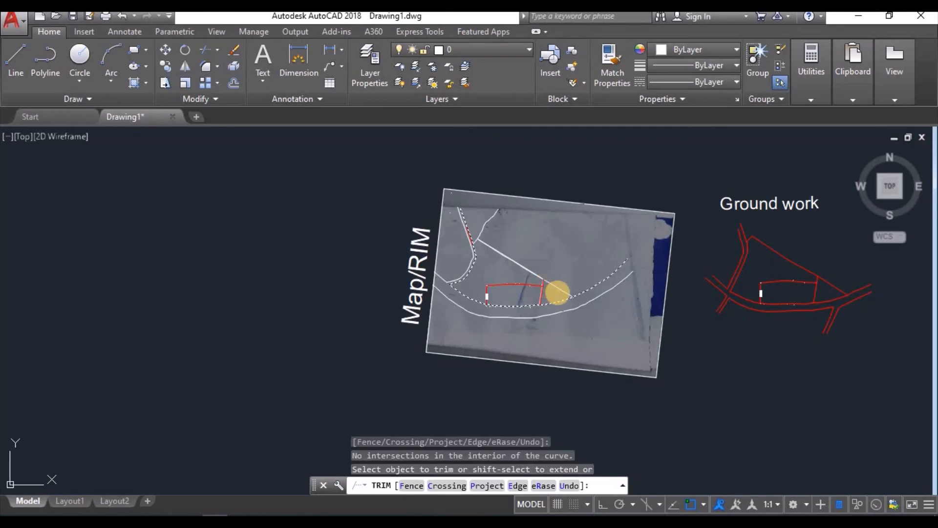
Try to trim the remaining ends of the red parcel side lines at the map's upper road edge, and finish trimming.
left_click(541, 297)
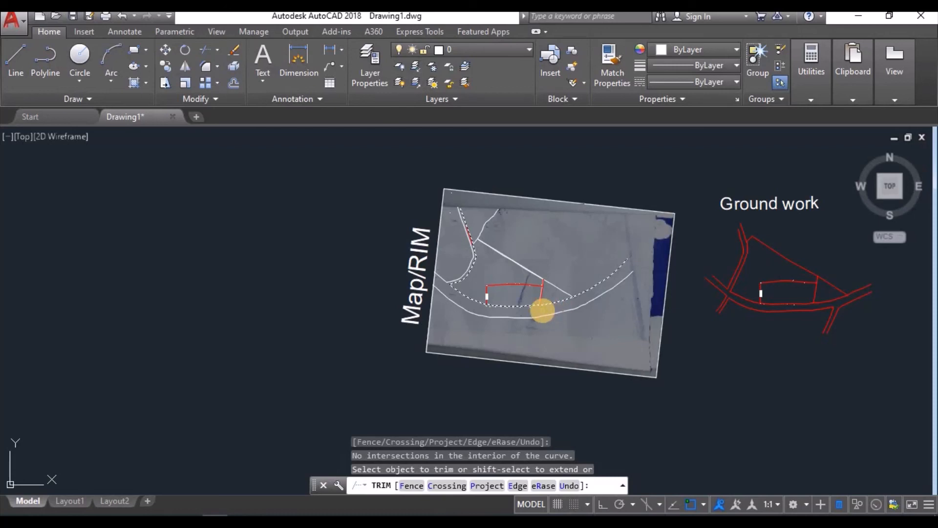
scroll(560, 302, "up", 3)
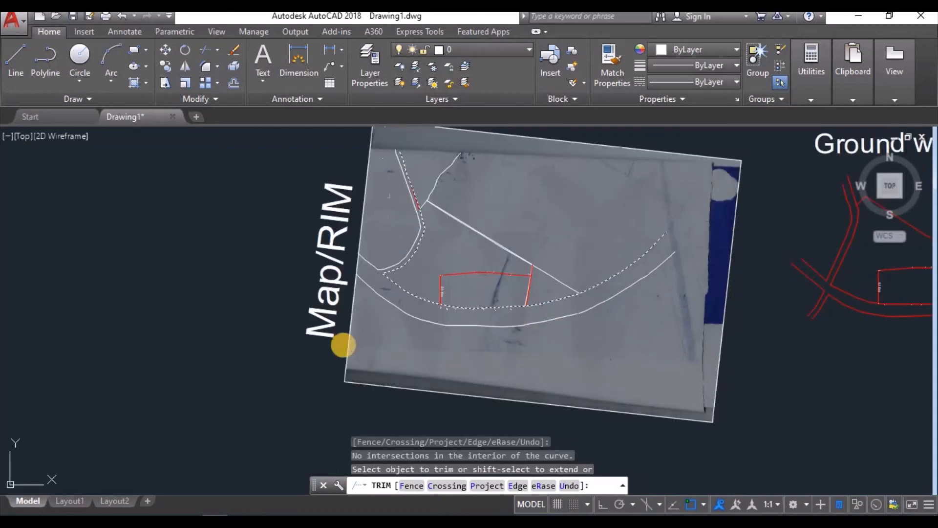
left_click(437, 304)
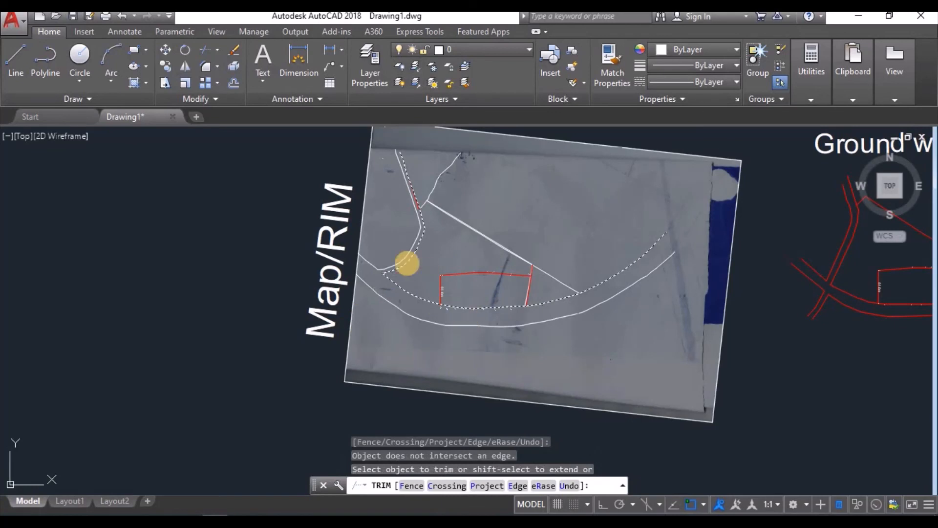
left_click(406, 264)
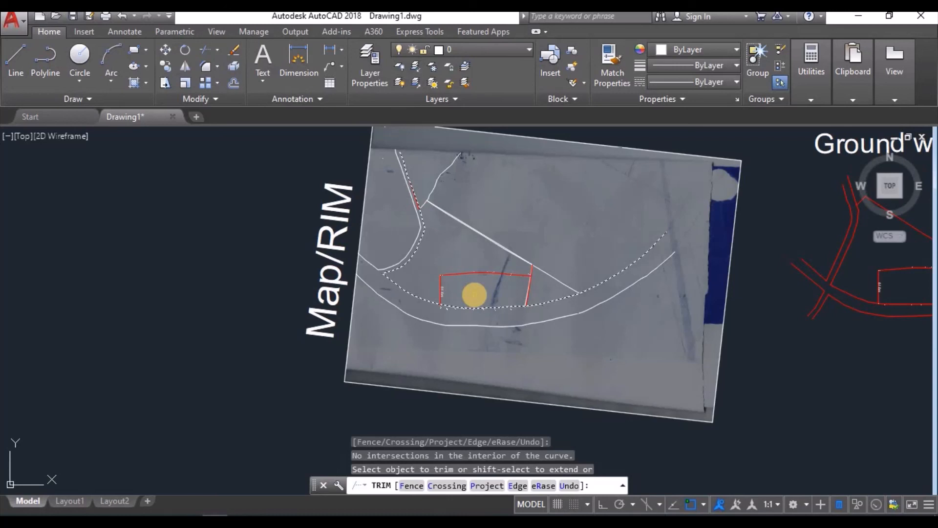
left_click(564, 326)
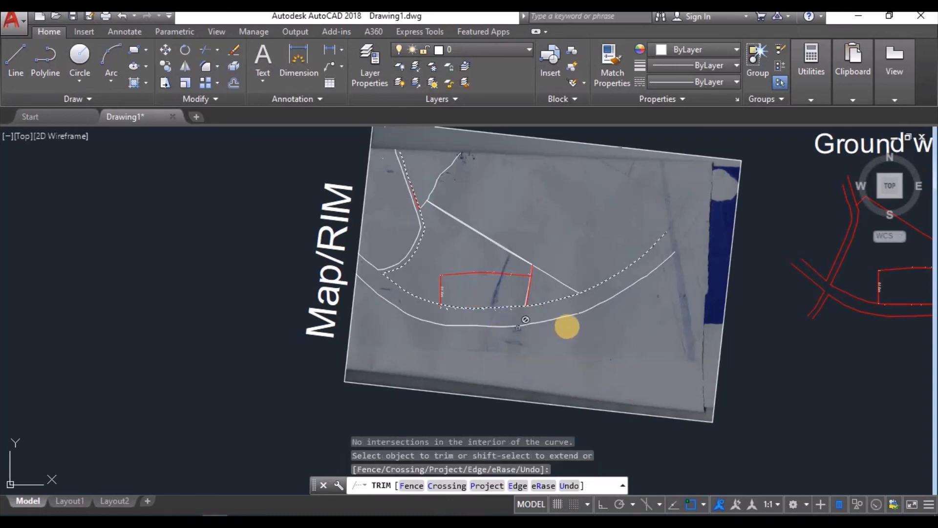
key("Escape")
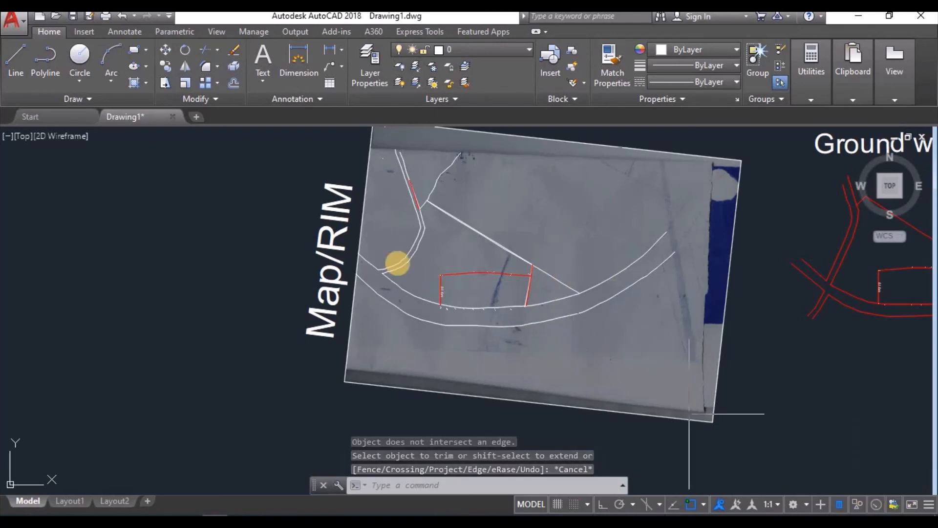
scroll(360, 230, "down", 3)
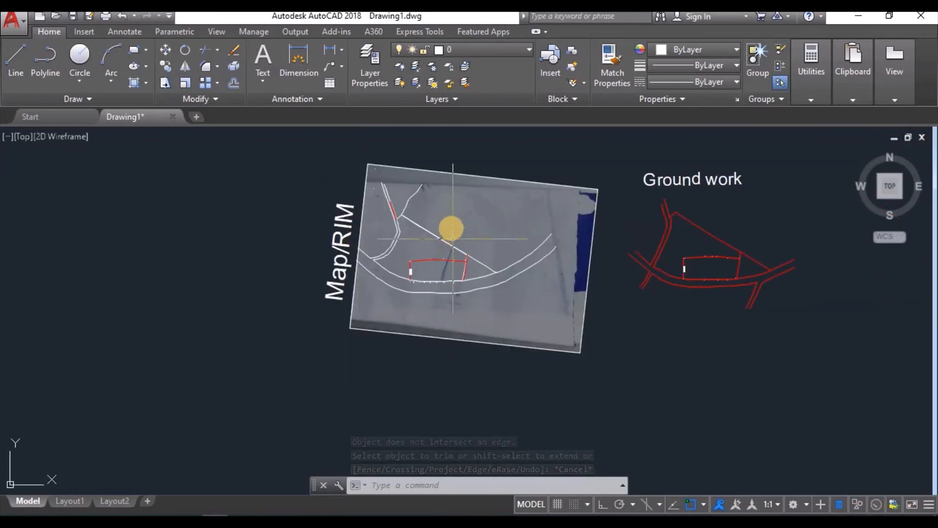
scroll(444, 222, "up", 2)
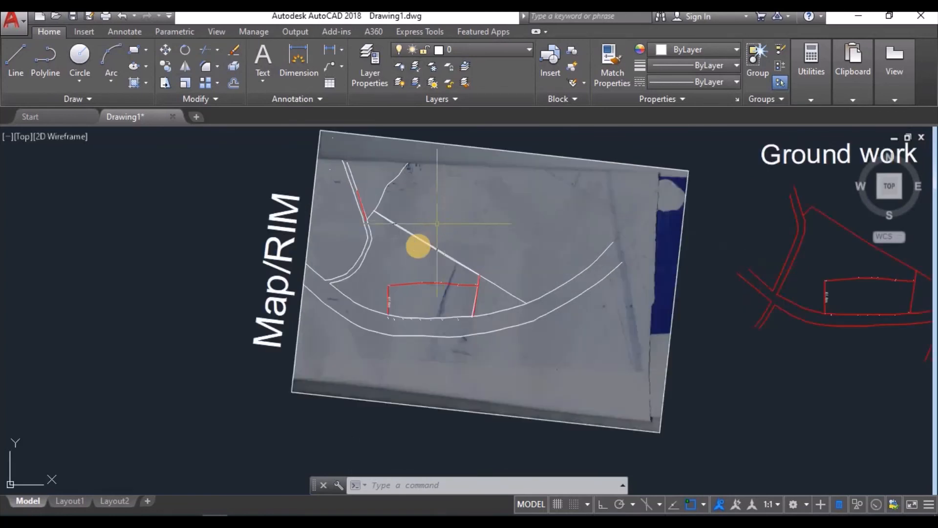
scroll(406, 257, "down", 2)
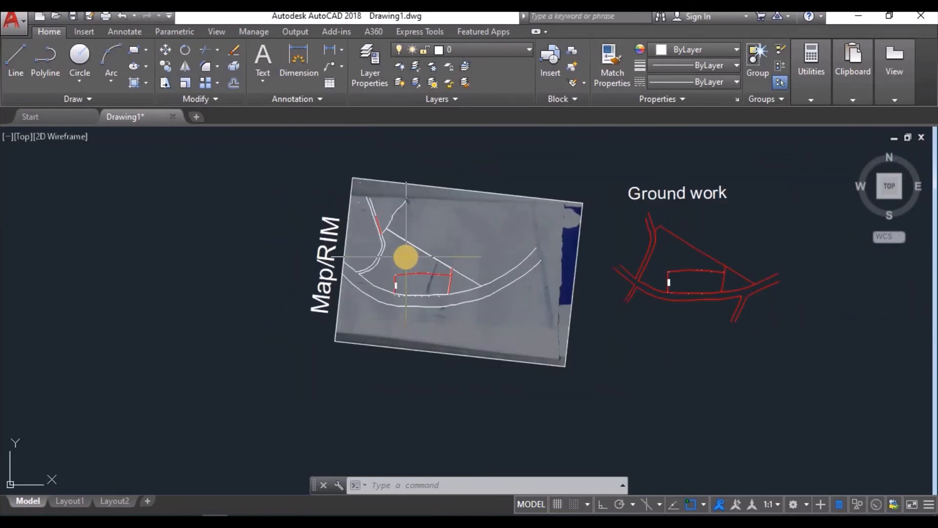